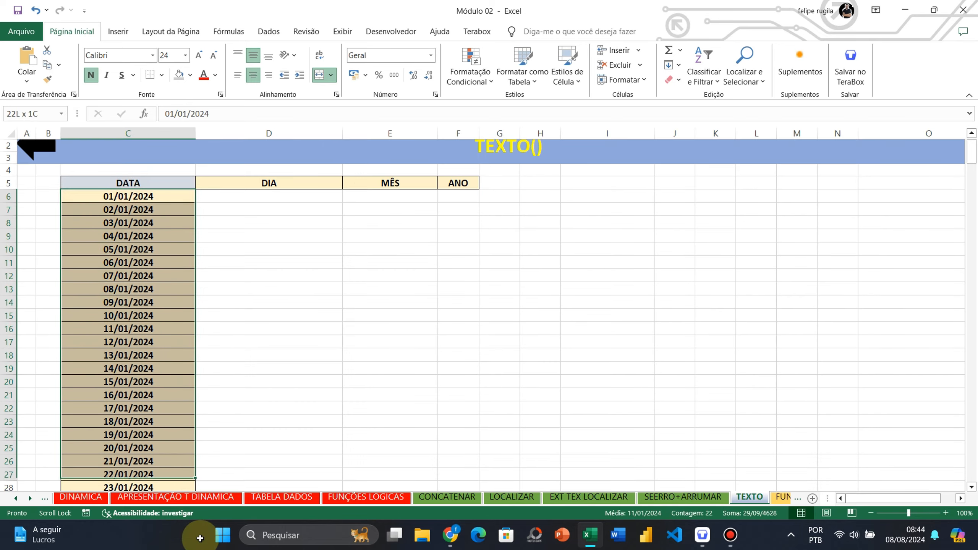
# - Look over the date table on the TEXTO sheet, covering the DATA, DIA, MÊS and ANO columns
pyautogui.scroll(15, 204, 387)
pyautogui.click(501, 288)
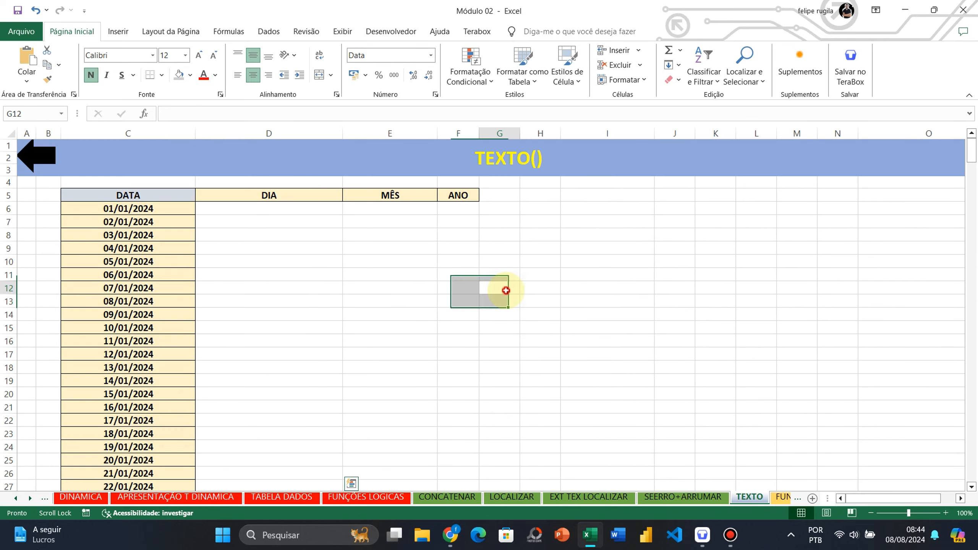
pyautogui.click(256, 221)
pyautogui.click(431, 210)
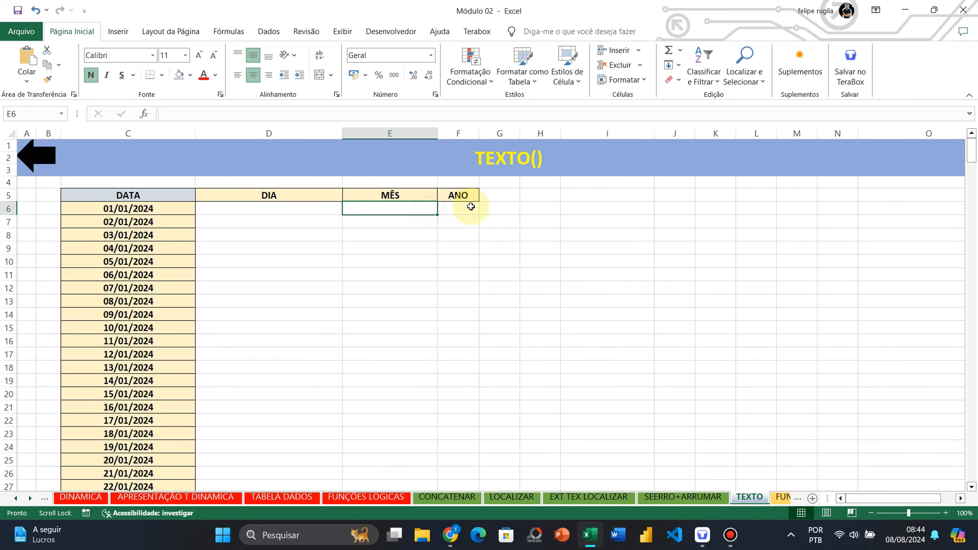
pyautogui.click(466, 207)
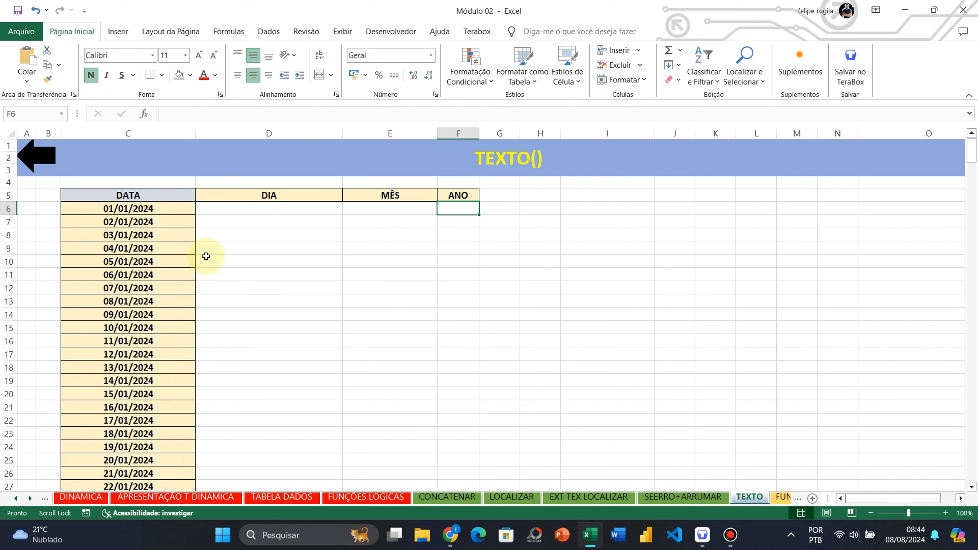
pyautogui.click(126, 133)
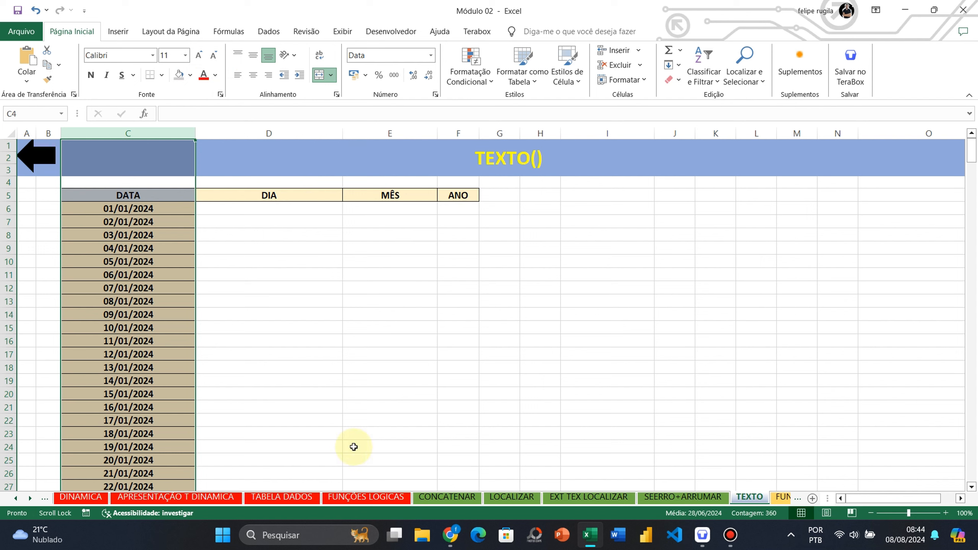
pyautogui.click(332, 289)
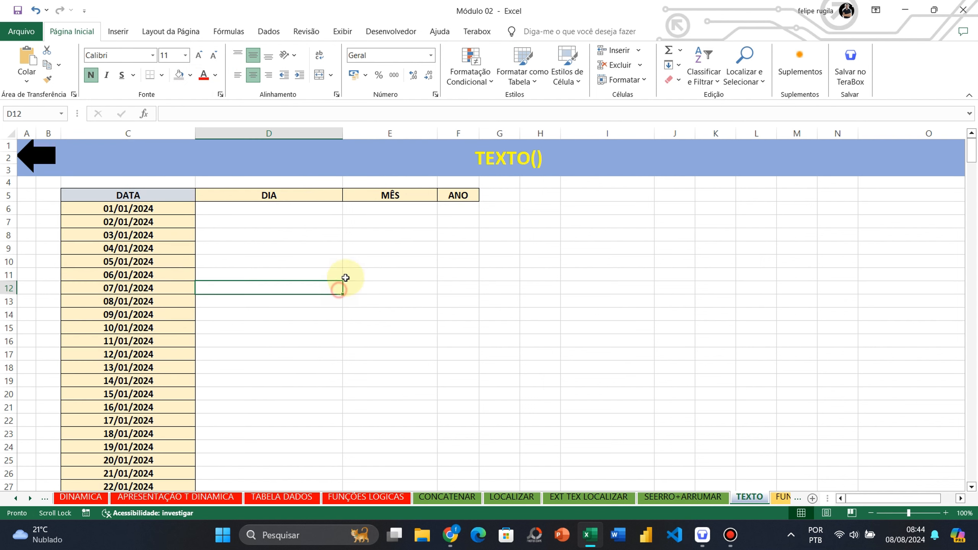
pyautogui.click(328, 208)
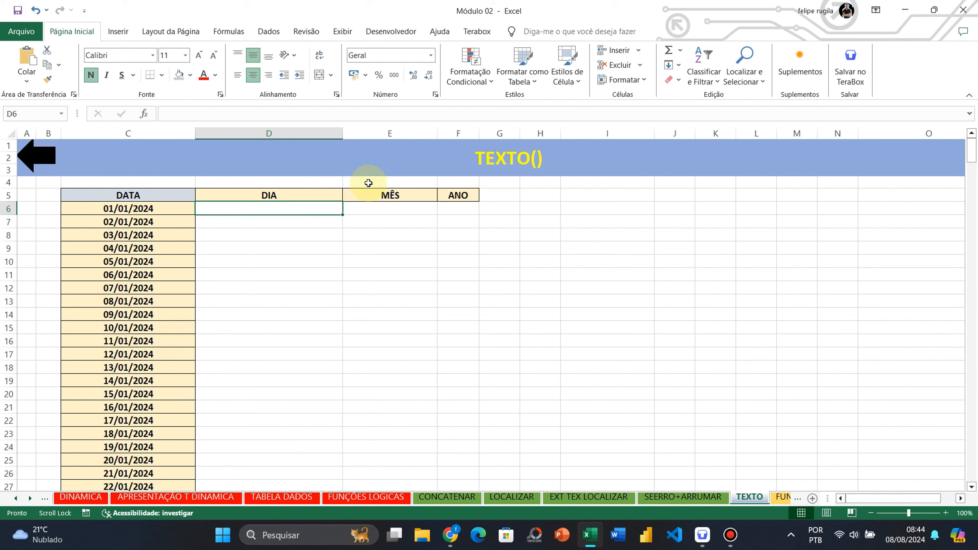
pyautogui.click(149, 209)
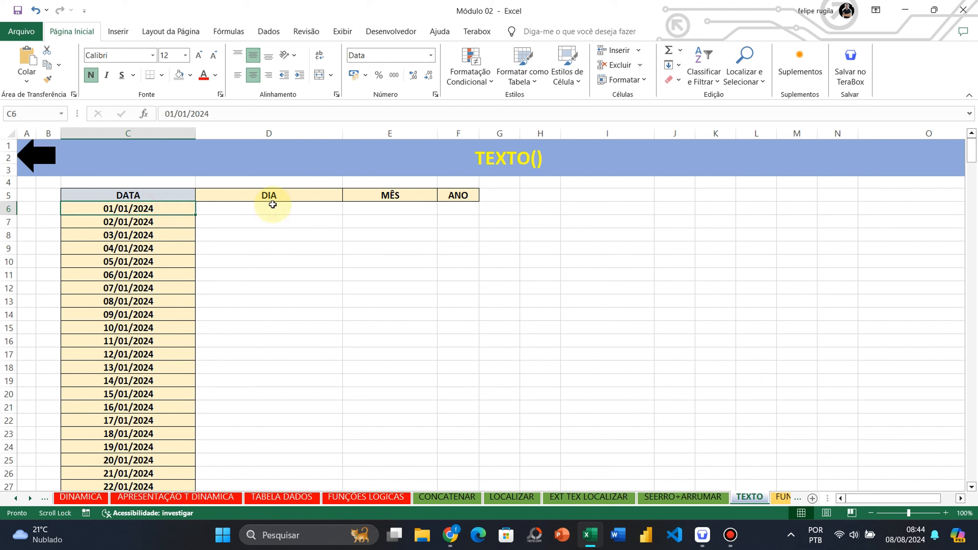
pyautogui.click(427, 217)
pyautogui.click(499, 208)
pyautogui.click(440, 210)
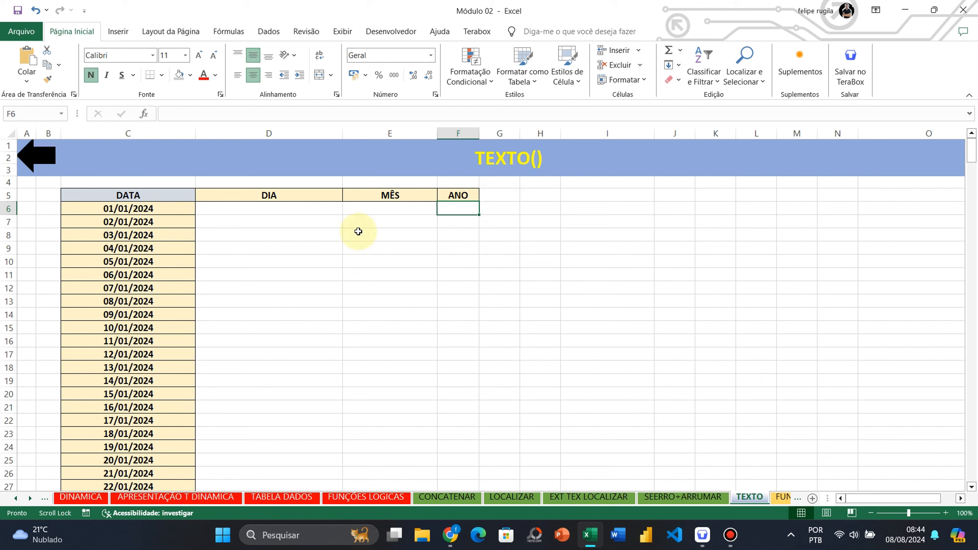
pyautogui.doubleClick(312, 208)
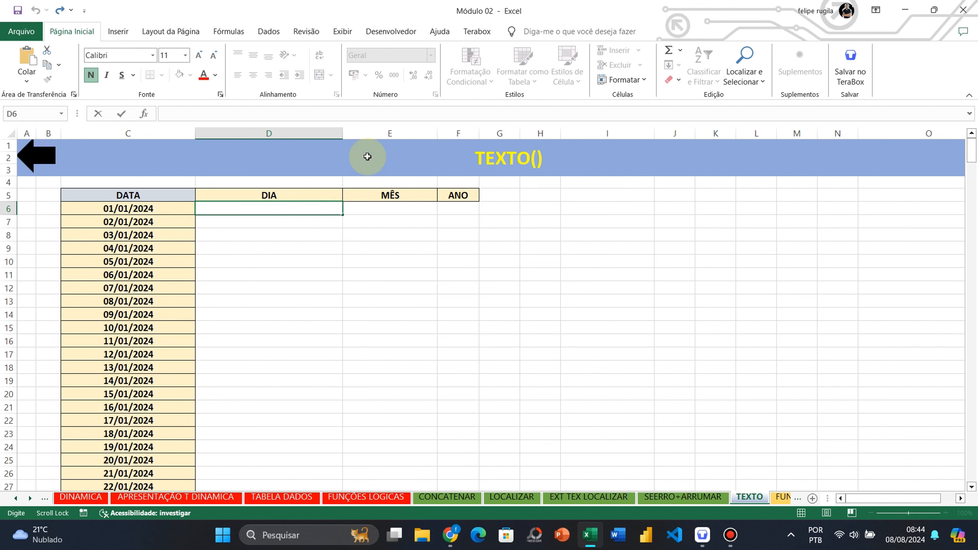
pyautogui.write('=te')
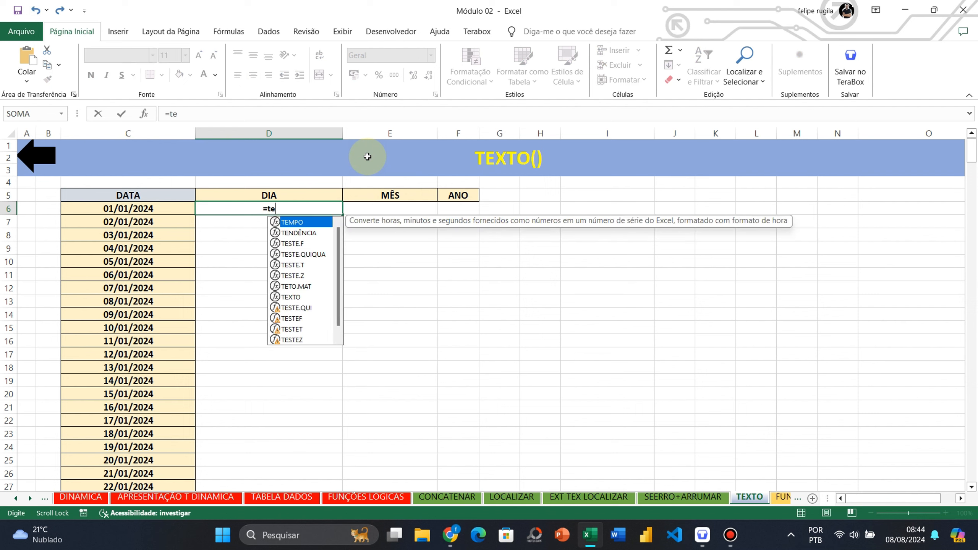
pyautogui.write('xt')
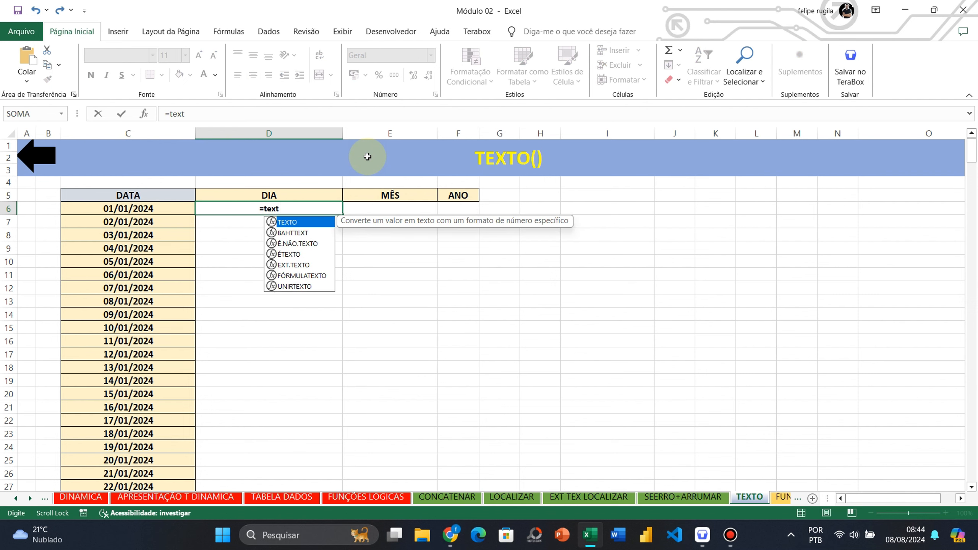
pyautogui.write('o')
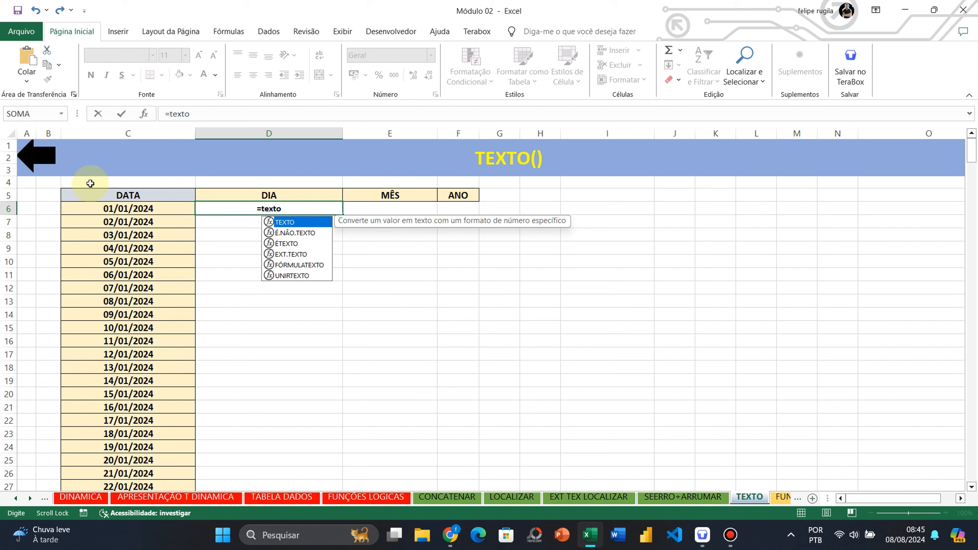
pyautogui.moveTo(287, 210); pyautogui.dragTo(254, 210)
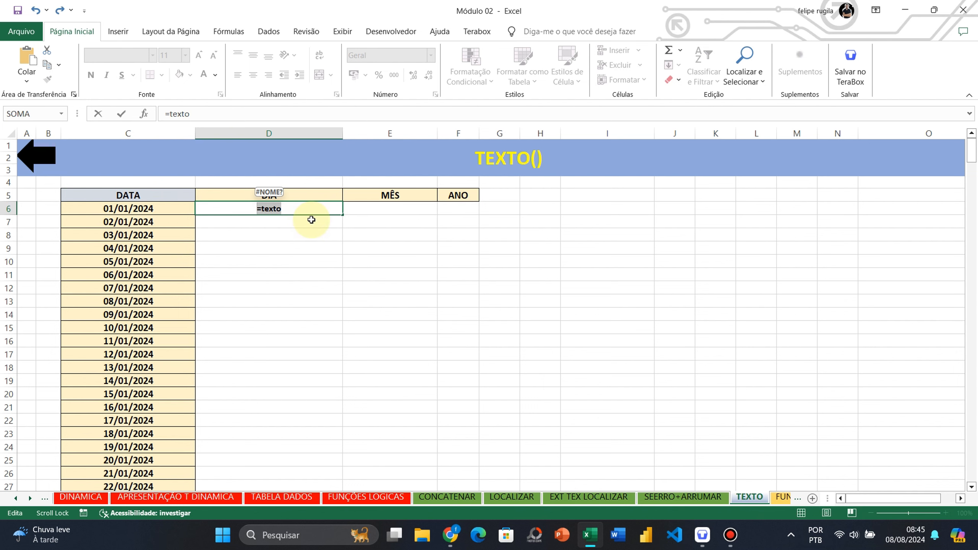
pyautogui.press('BackSpace')
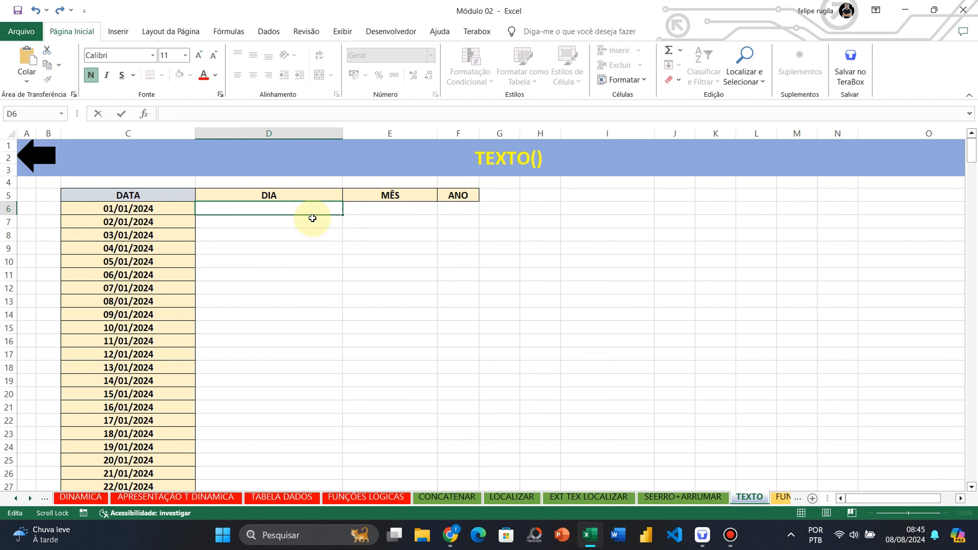
# - Enter the formula =TEXTO(C6;"DDD") in cell D6 to extract the abbreviated weekday from the first date
pyautogui.write('=T')
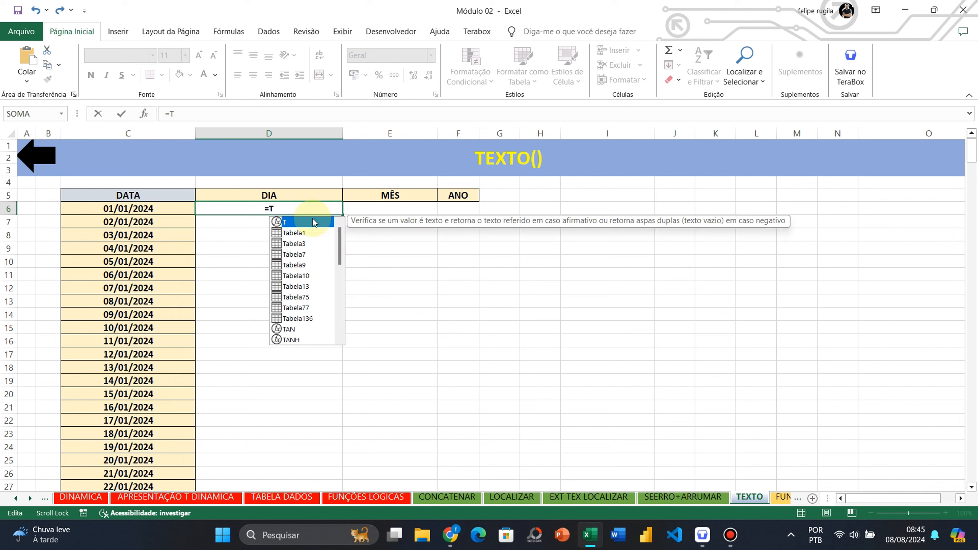
pyautogui.write('EXTO')
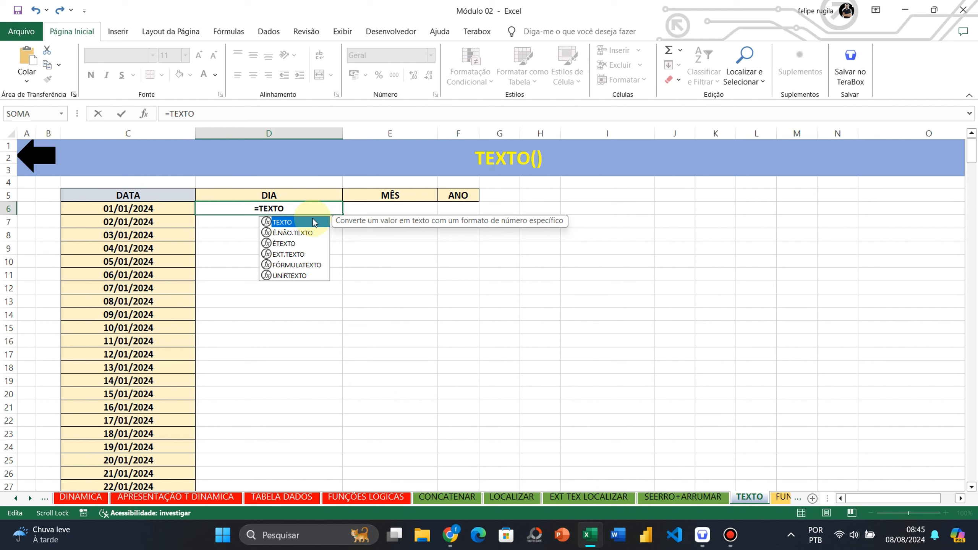
pyautogui.doubleClick(314, 222)
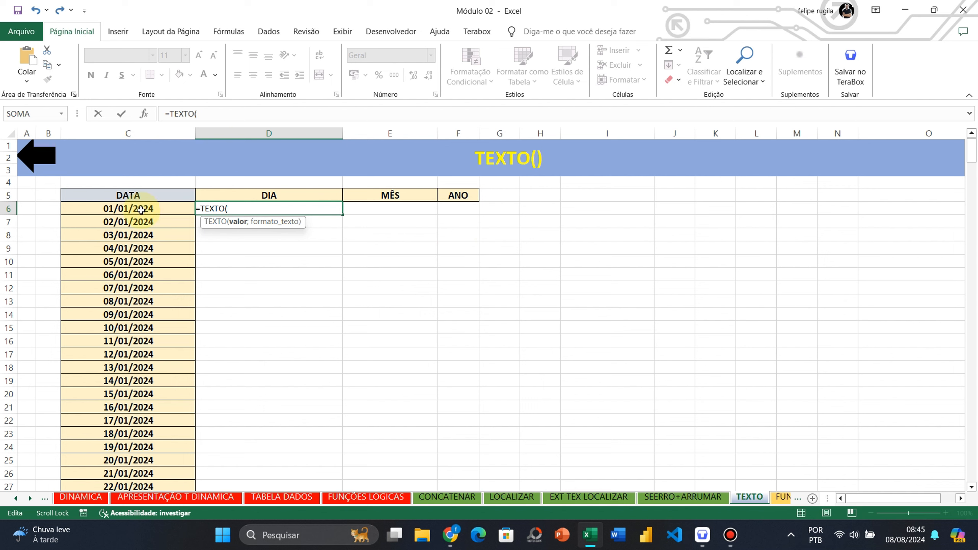
pyautogui.click(130, 212)
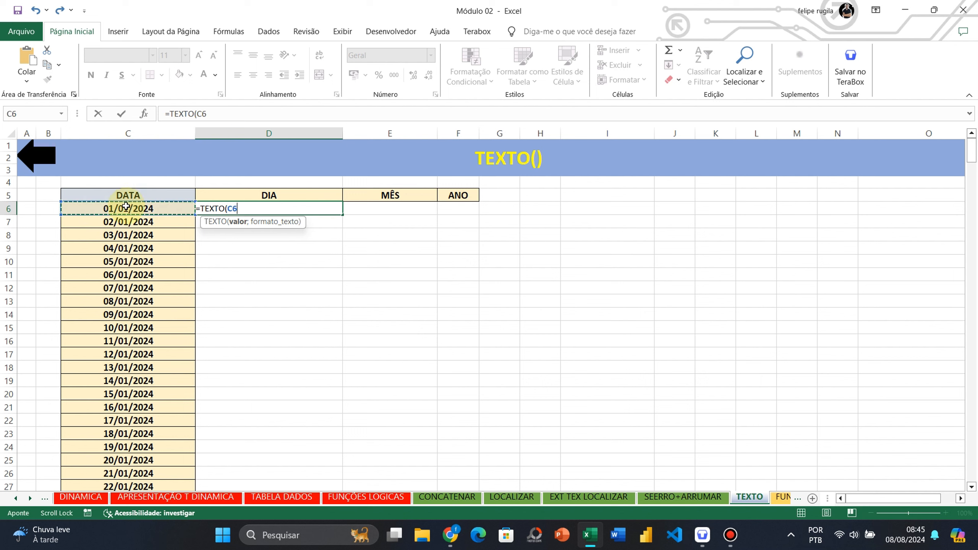
pyautogui.write(';')
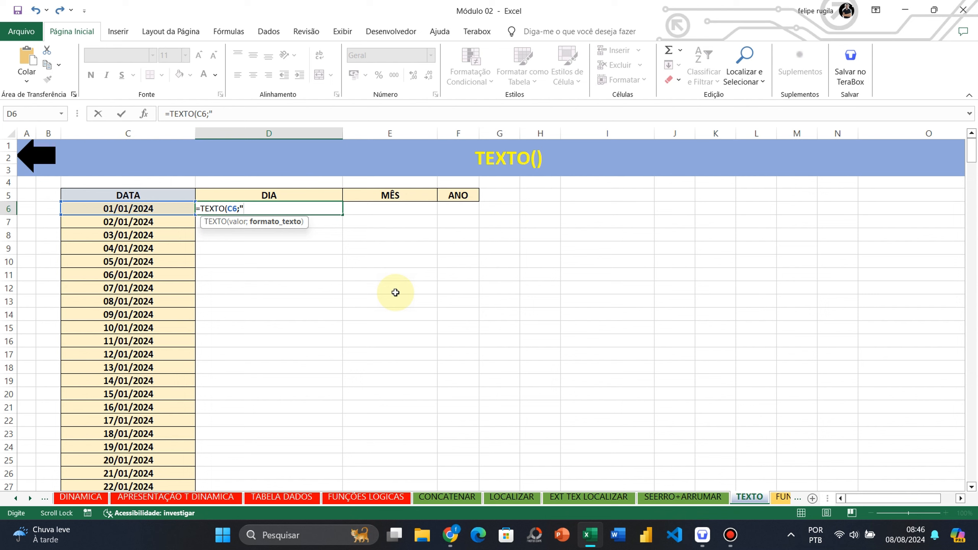
pyautogui.write('ddd')
pyautogui.press('BackSpace')
pyautogui.press('BackSpace')
pyautogui.press('BackSpace')
pyautogui.write('DDD")')
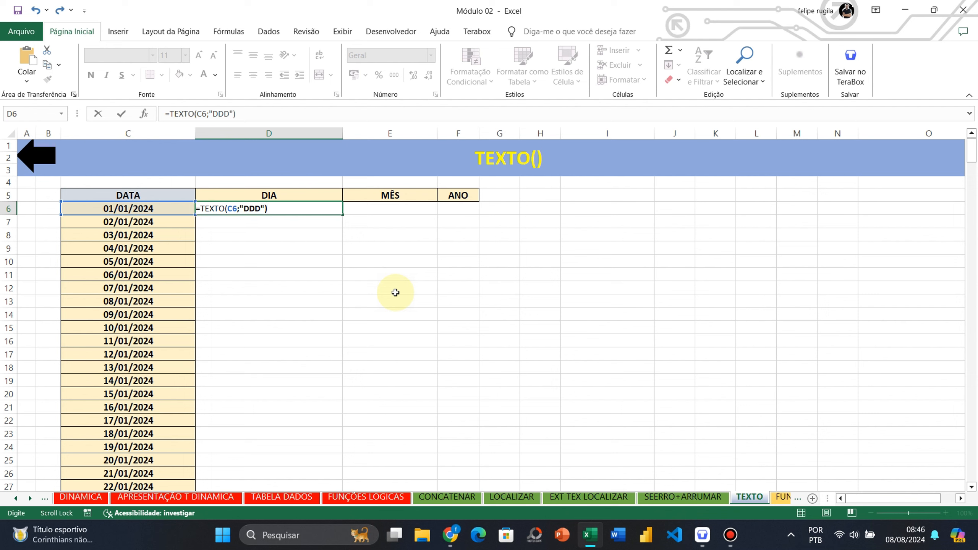
pyautogui.press('Return')
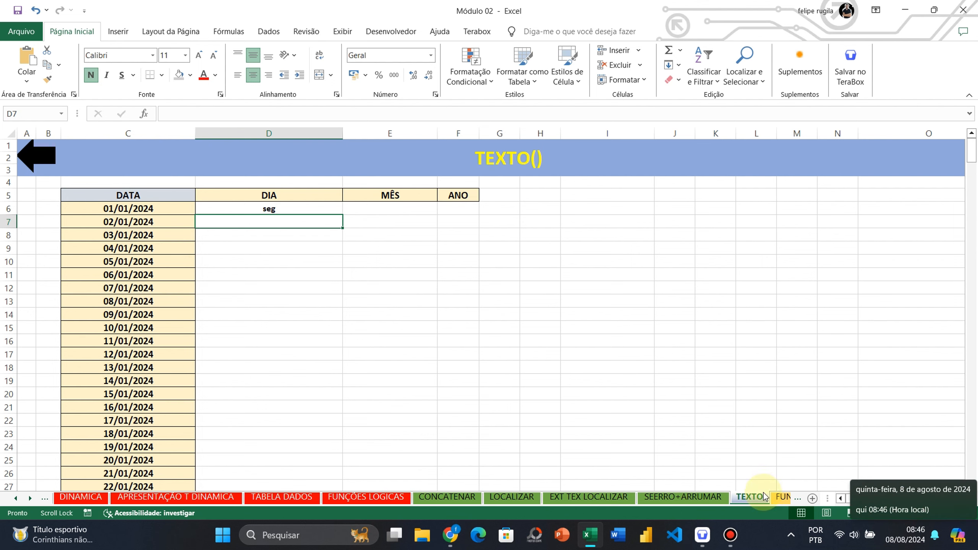
# - Enter the formula =TEXTO(C6;"MMM") in cell E6 to extract the abbreviated month from the first date
pyautogui.moveTo(909, 513); pyautogui.dragTo(859, 501)
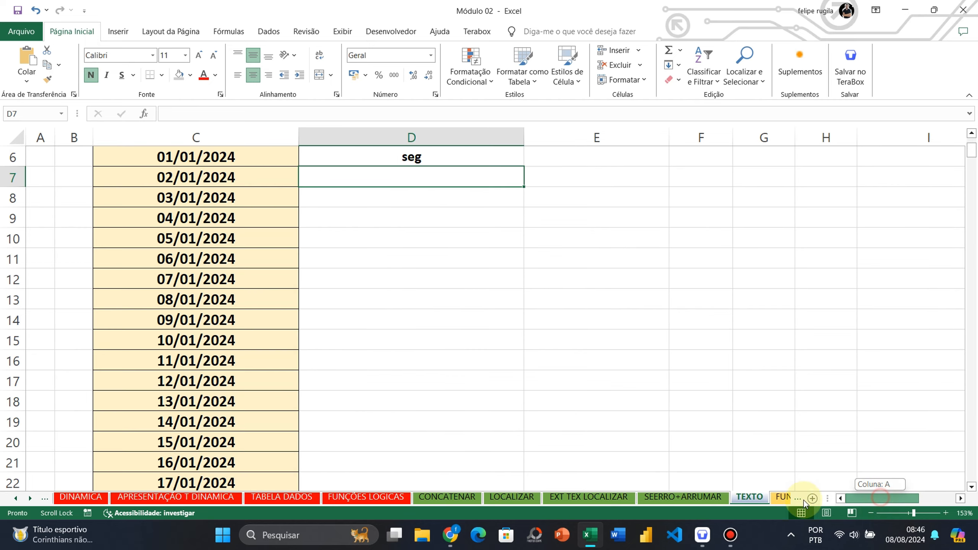
pyautogui.scroll(2, 293, 310)
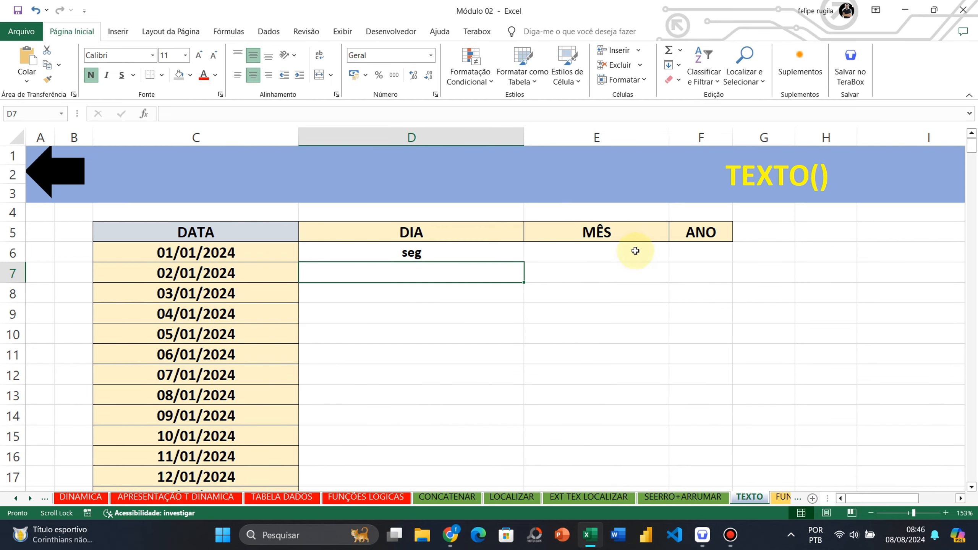
pyautogui.doubleClick(613, 249)
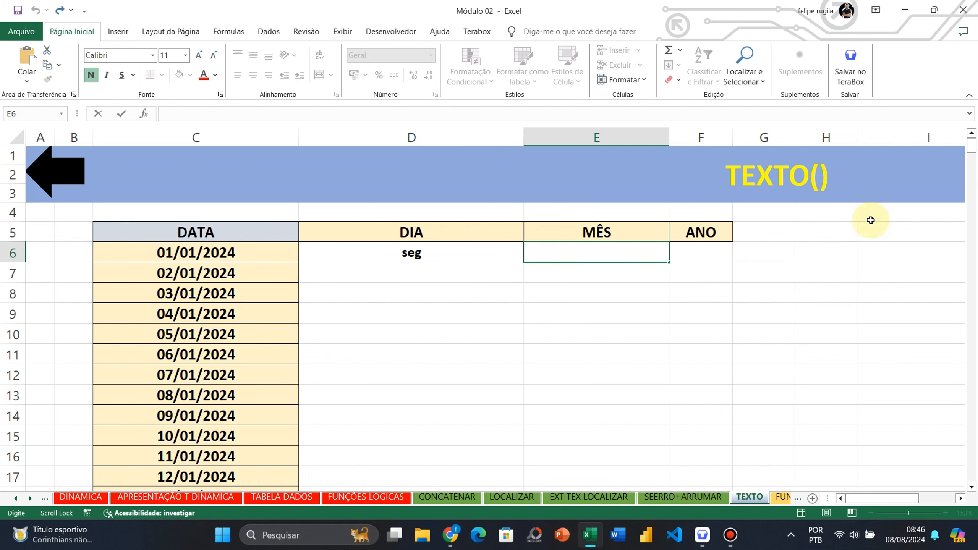
pyautogui.write('=texto')
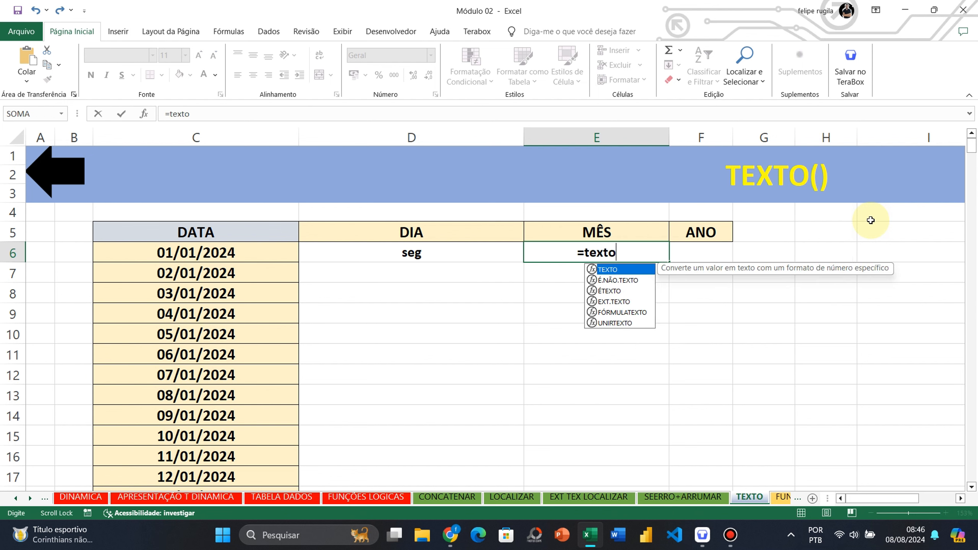
pyautogui.press('Tab')
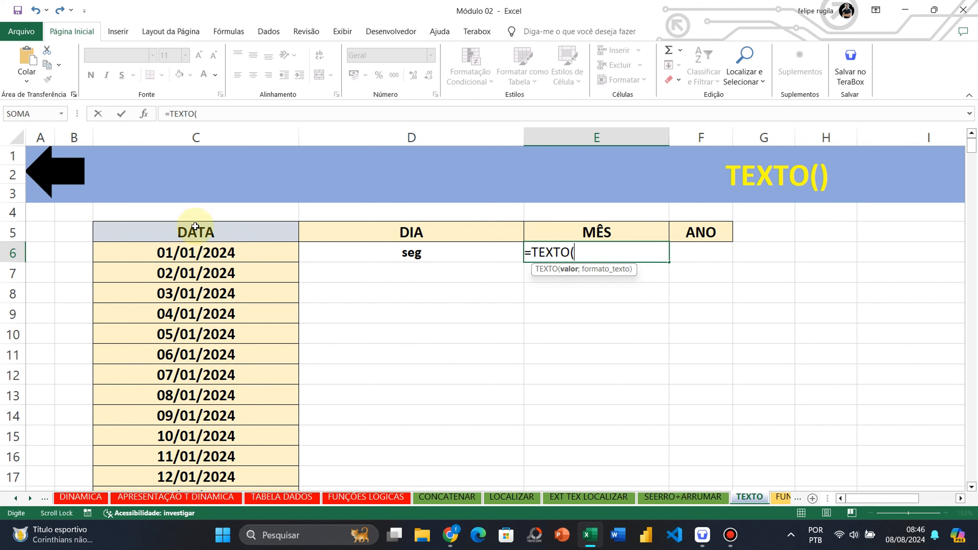
pyautogui.click(202, 254)
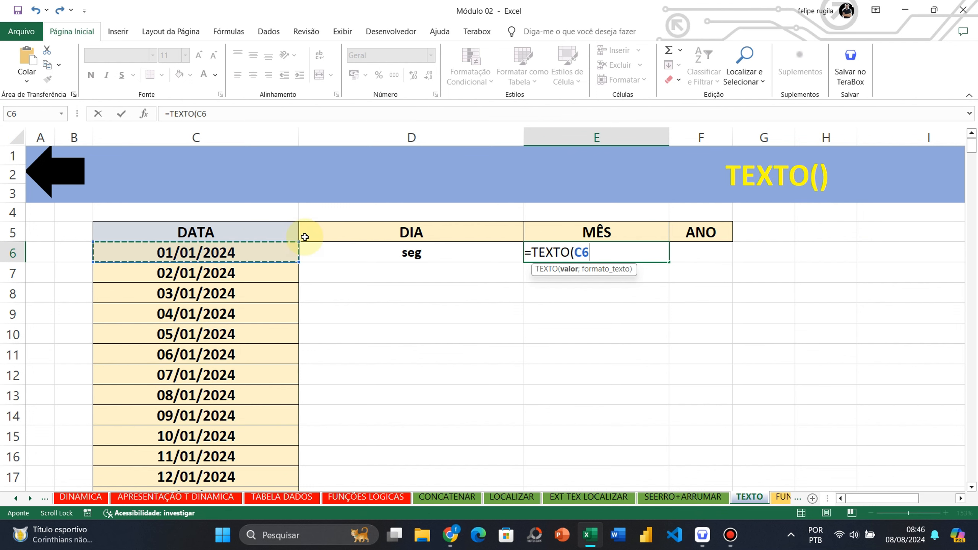
pyautogui.write(';')
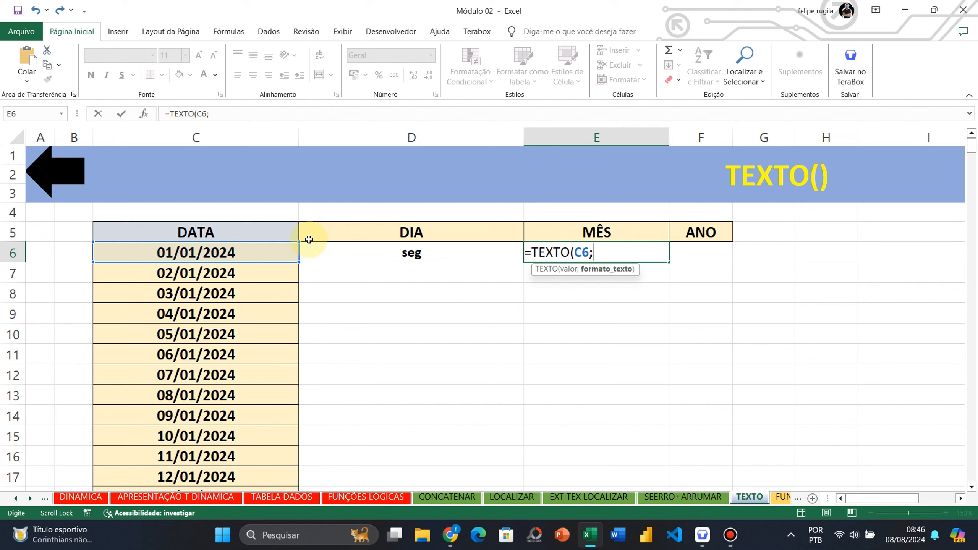
pyautogui.write('"MMM')
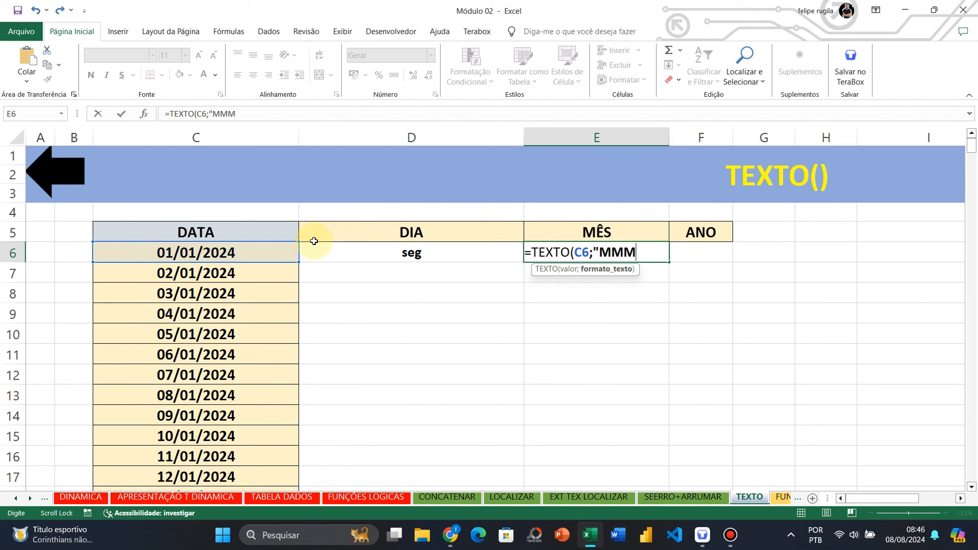
pyautogui.write('"')
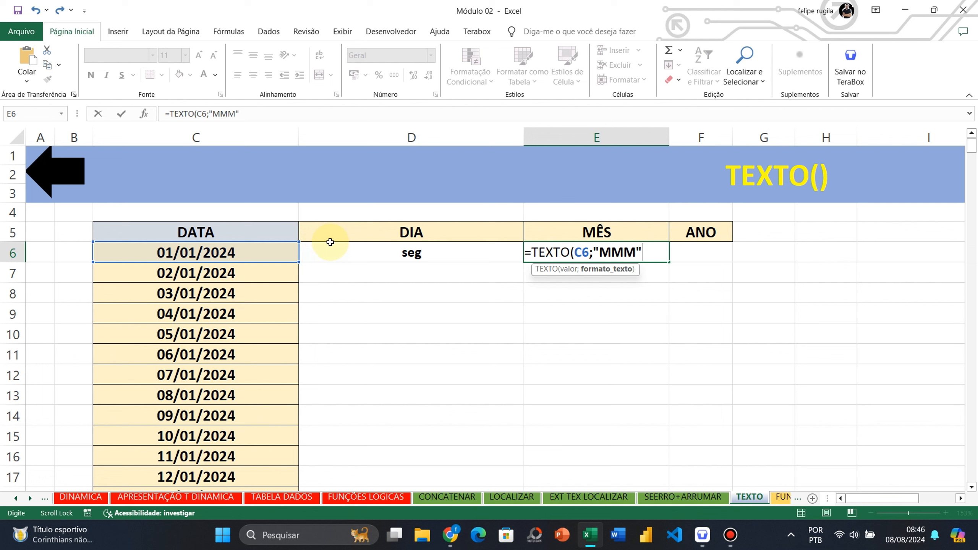
pyautogui.write(')')
pyautogui.press('Return')
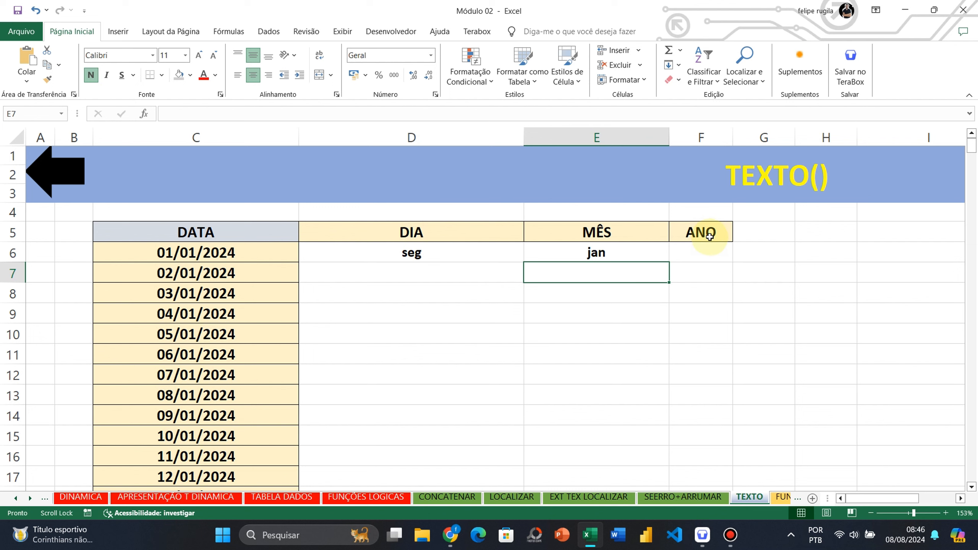
# - Enter the formula =TEXTO(C6;"AAAA") in cell F6 to extract the four-digit year from the first date
pyautogui.doubleClick(709, 252)
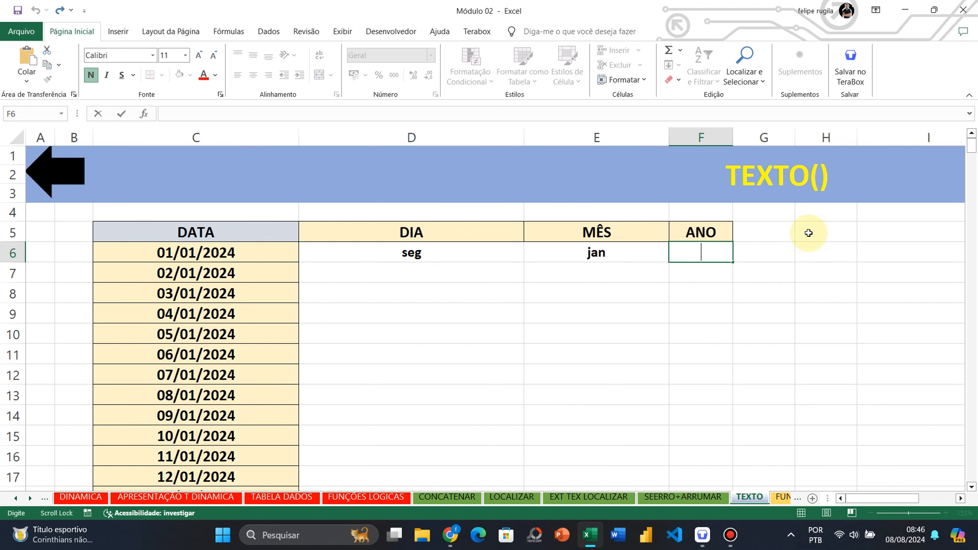
pyautogui.write('=')
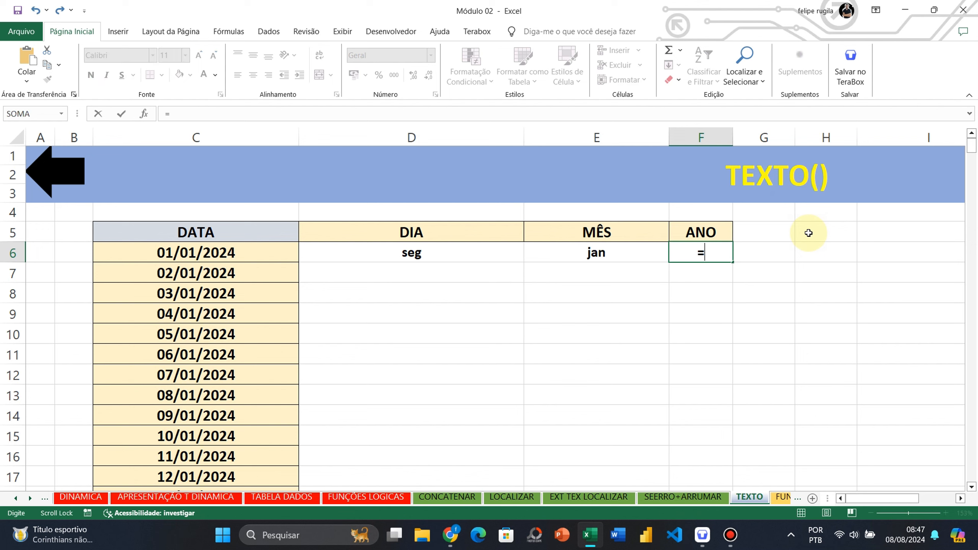
pyautogui.write('TEXTO(')
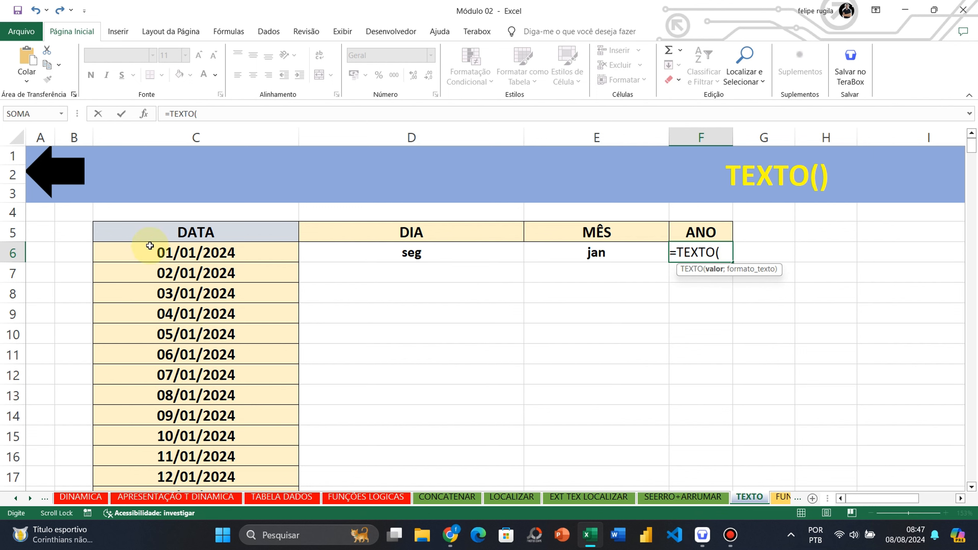
pyautogui.click(205, 249)
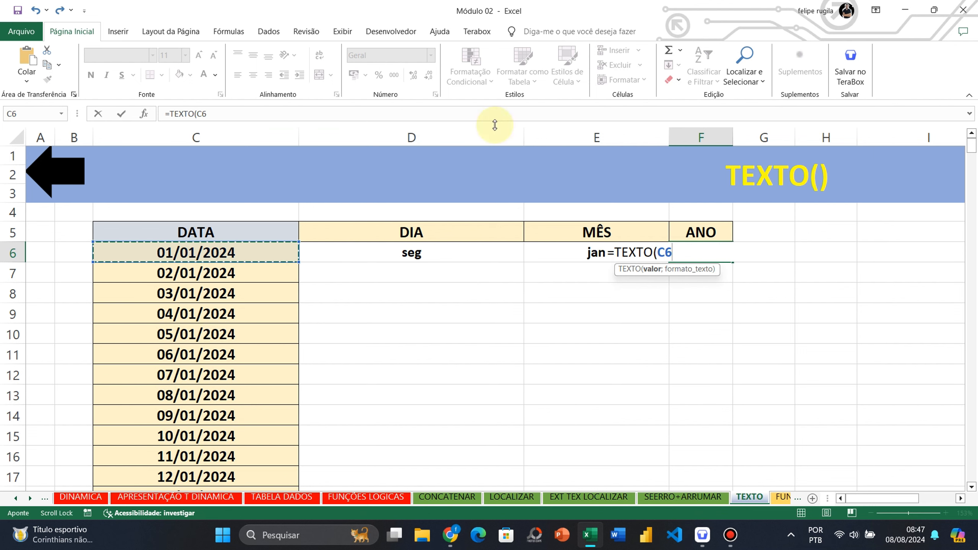
pyautogui.write(';')
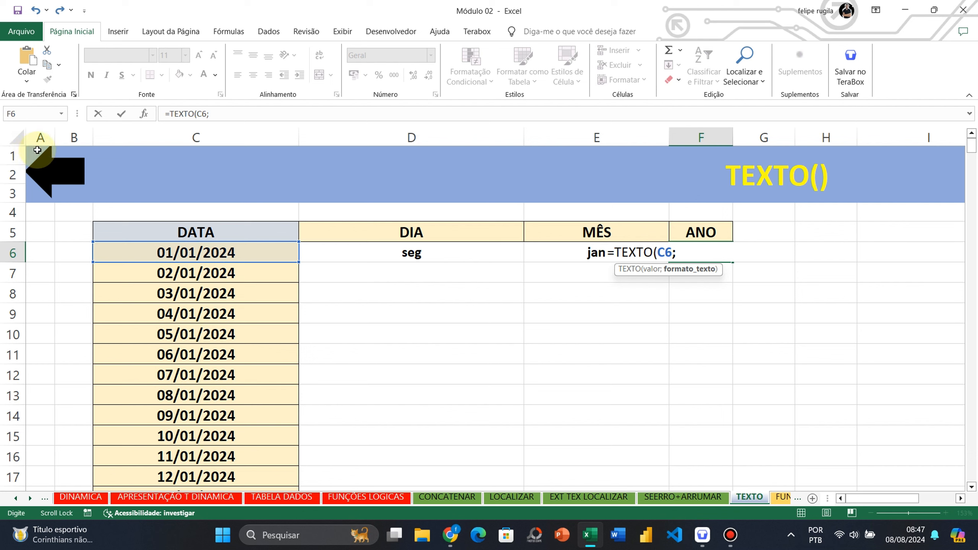
pyautogui.write('"')
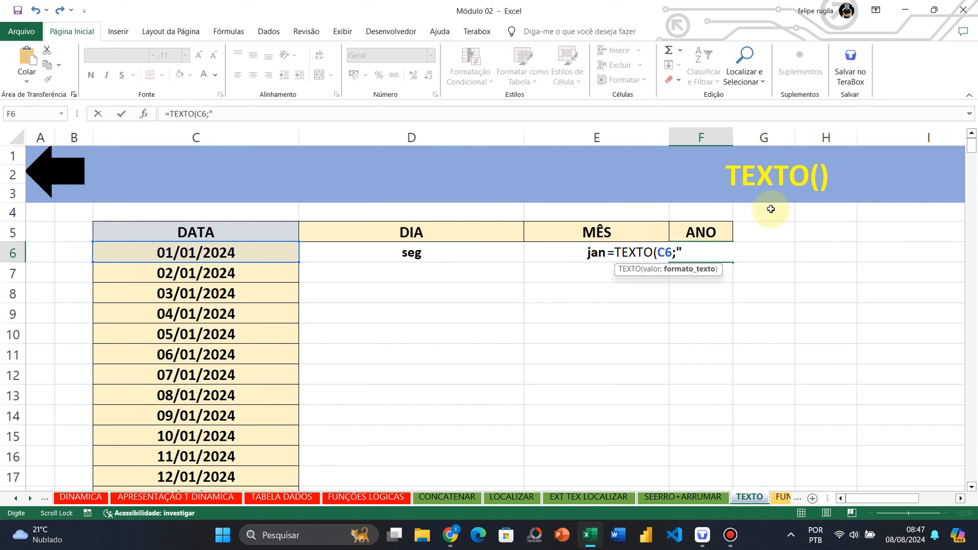
pyautogui.write('AAAA')
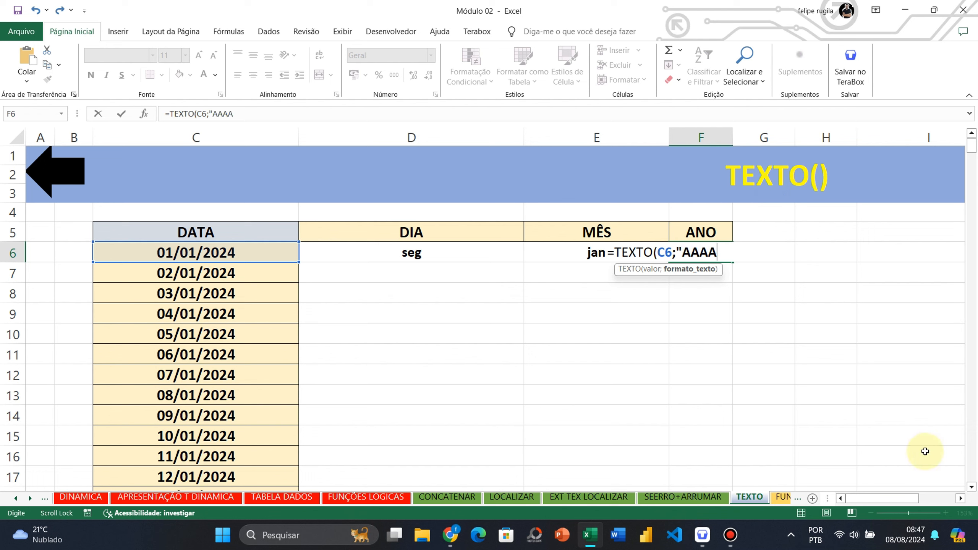
pyautogui.write('")')
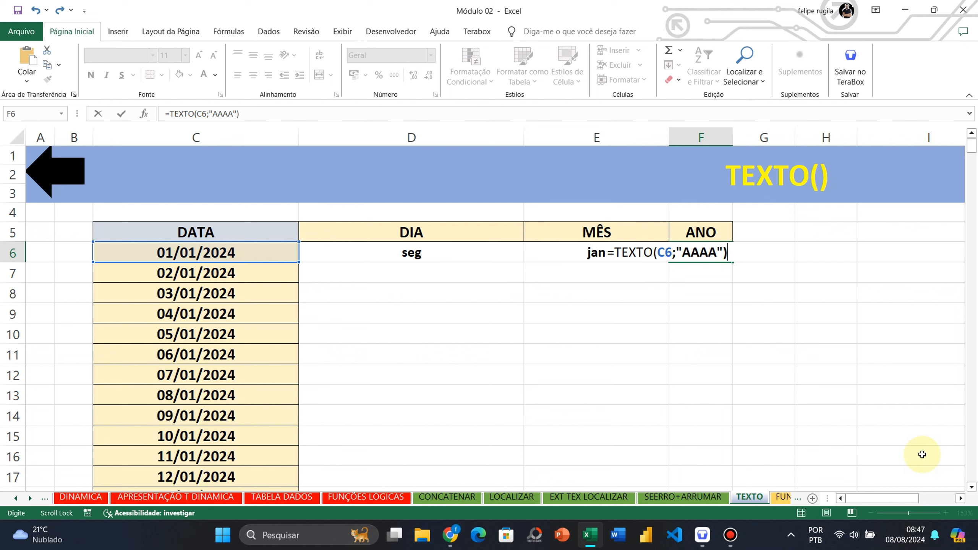
pyautogui.press('Return')
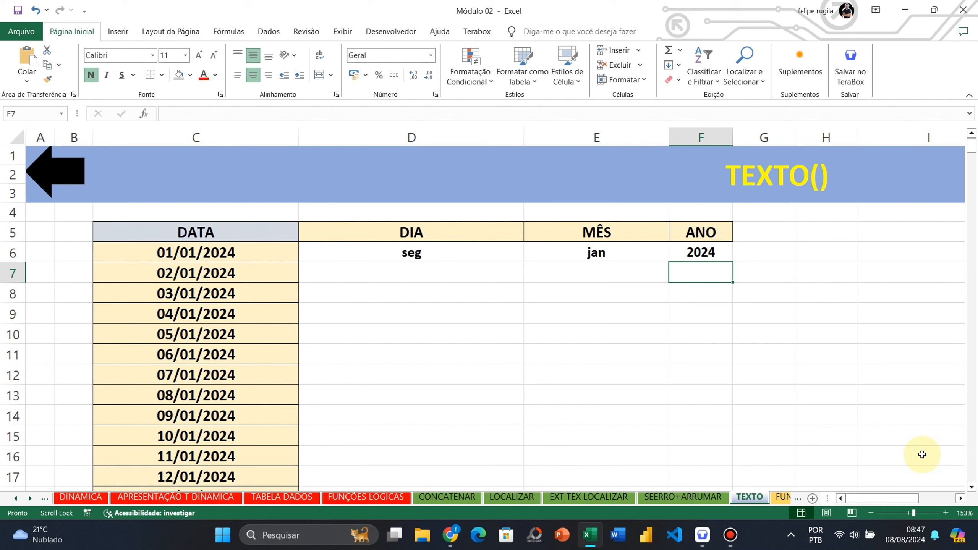
pyautogui.click(705, 252)
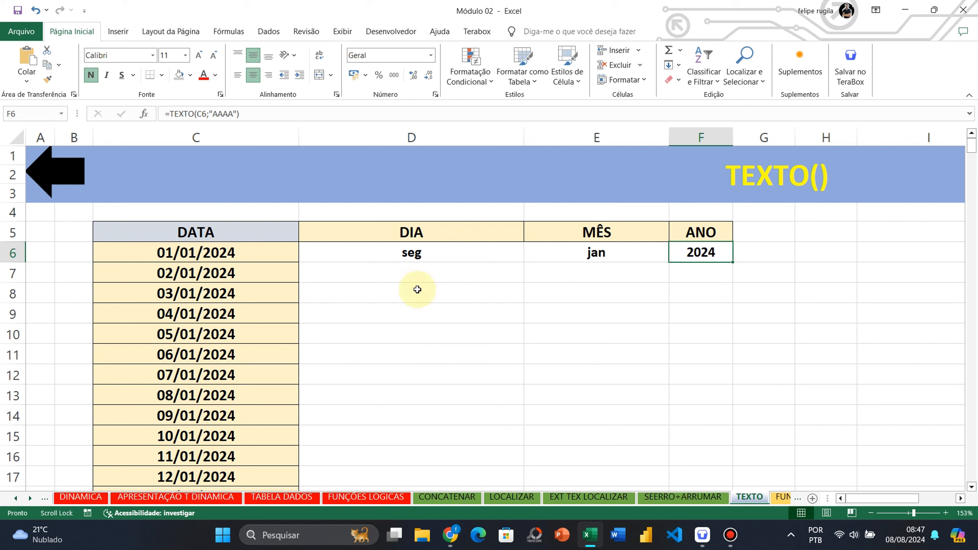
# - Enter the formula =DIA(C7) in cell D7 to extract the day number from the second date
pyautogui.click(419, 275)
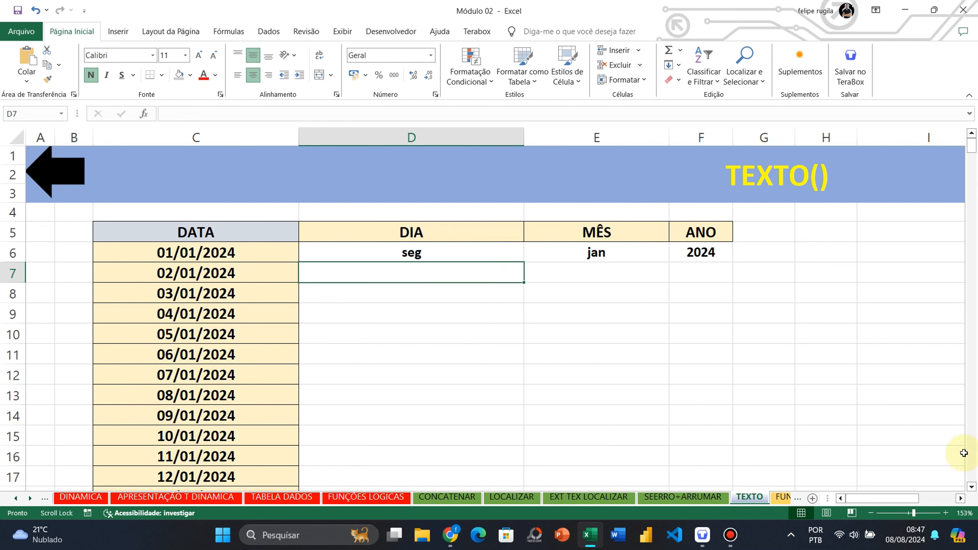
pyautogui.write('=')
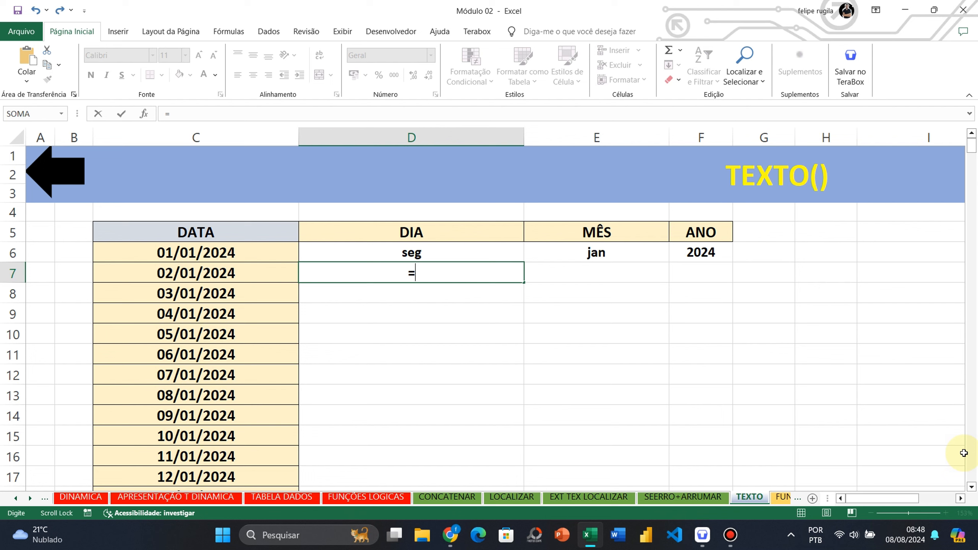
pyautogui.write('DIA')
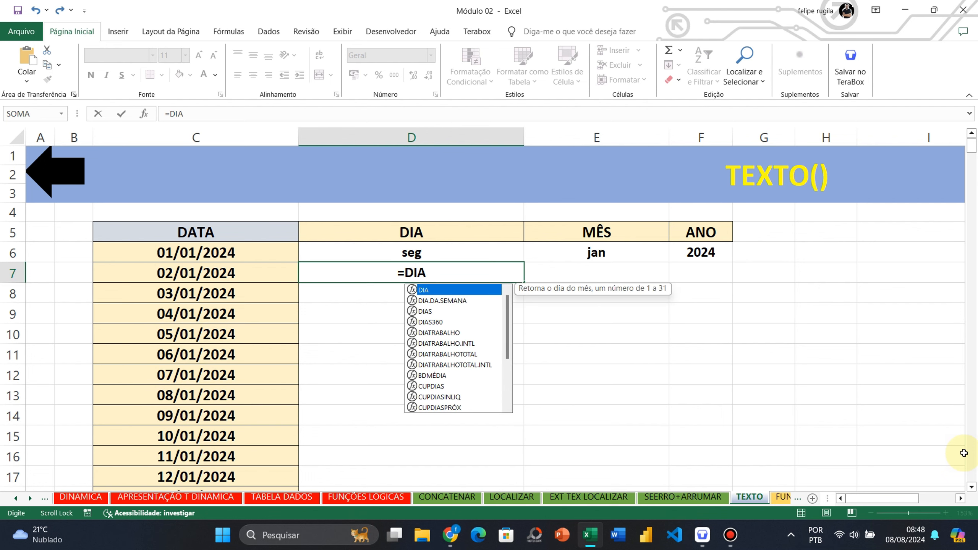
pyautogui.write('(')
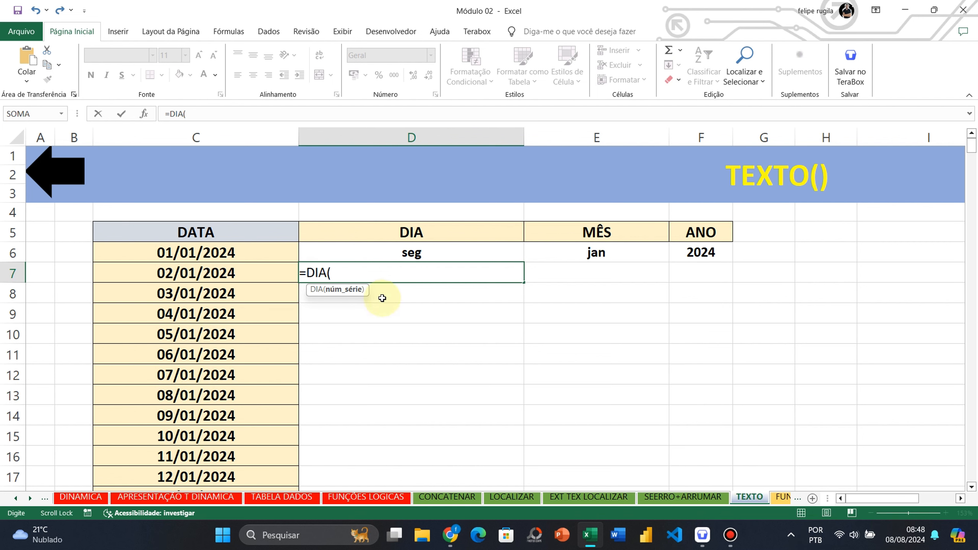
pyautogui.click(258, 275)
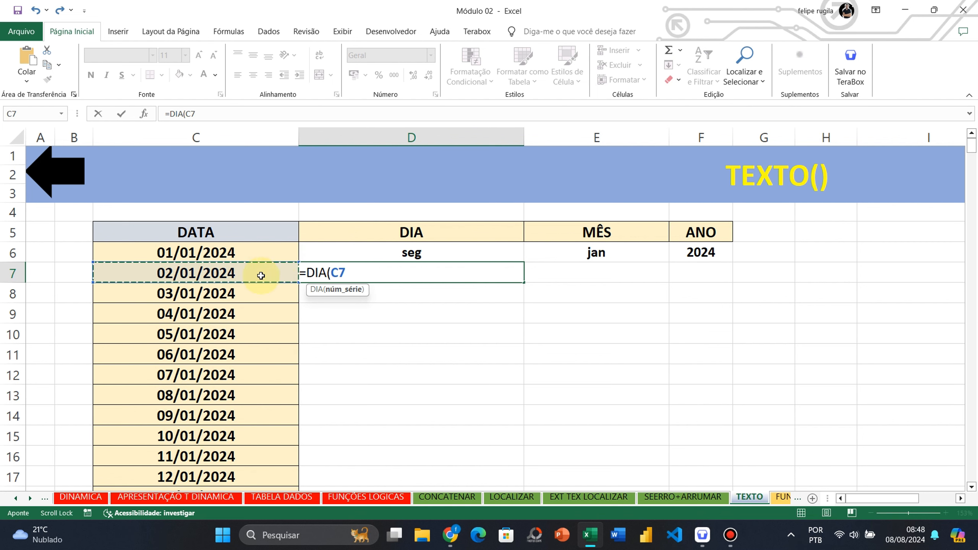
pyautogui.write(')')
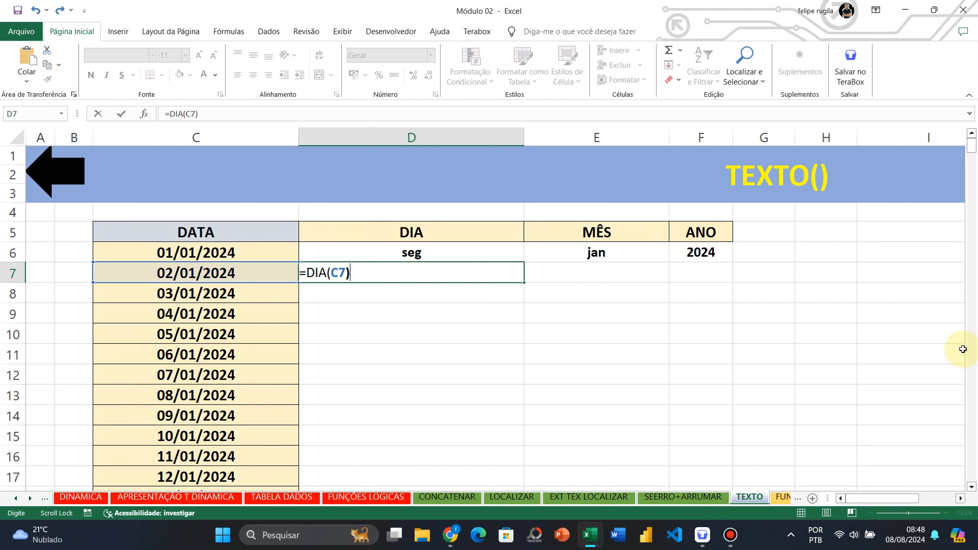
pyautogui.press('Return')
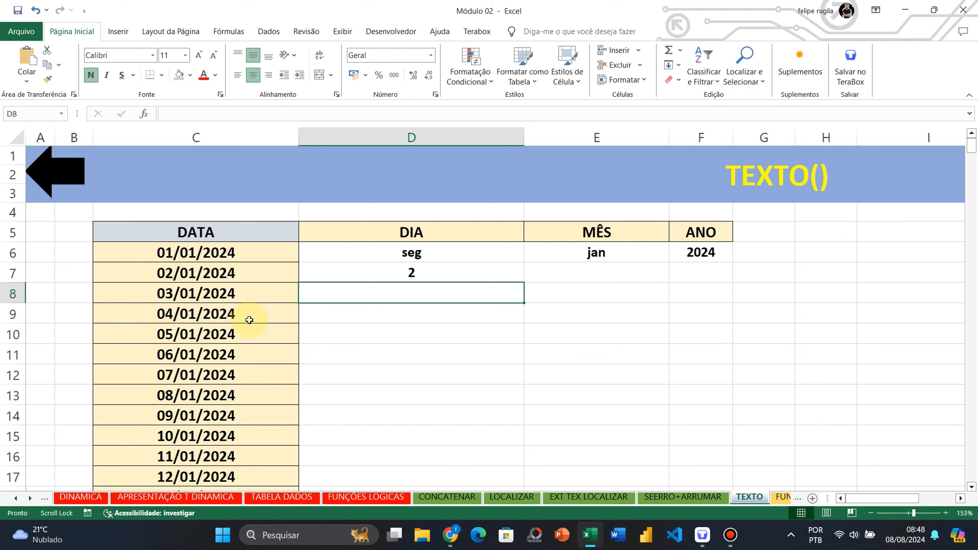
# - Change the date in cell C7 to 03/01/2024 to test the DIA formula beside it
pyautogui.doubleClick(172, 273)
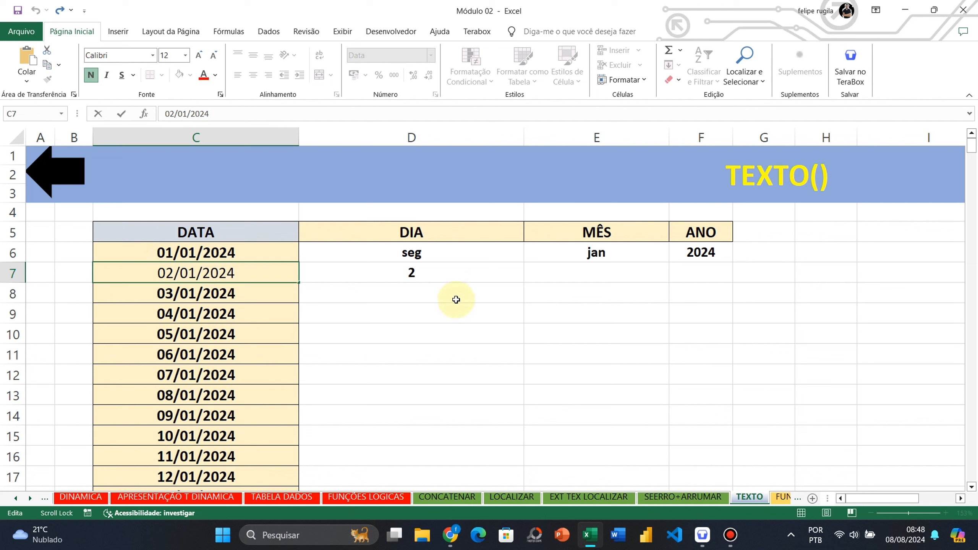
pyautogui.write('3')
pyautogui.press('Return')
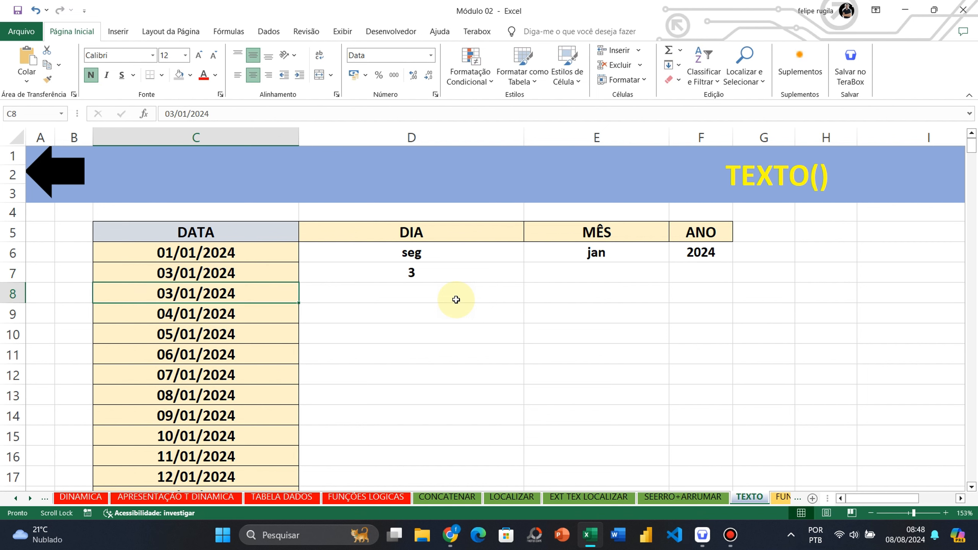
pyautogui.click(409, 272)
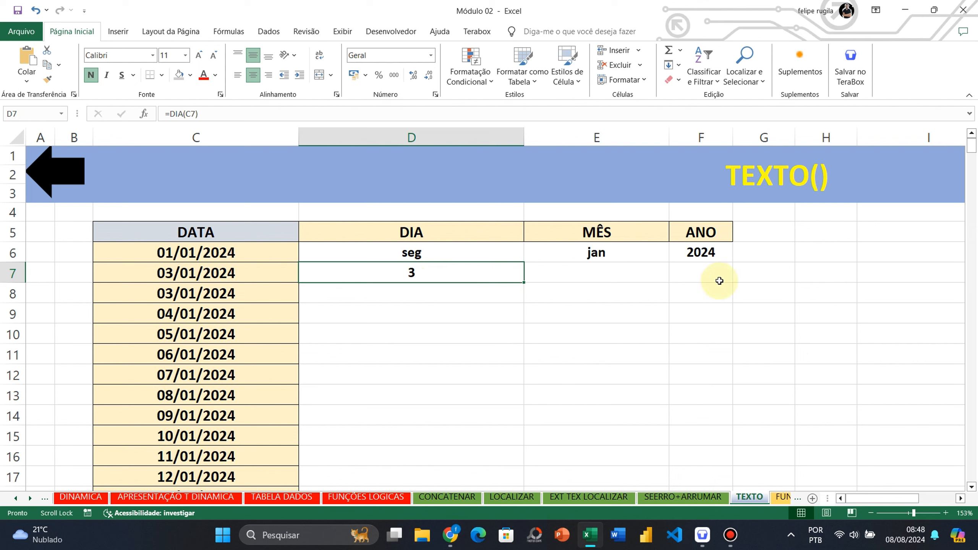
pyautogui.click(619, 272)
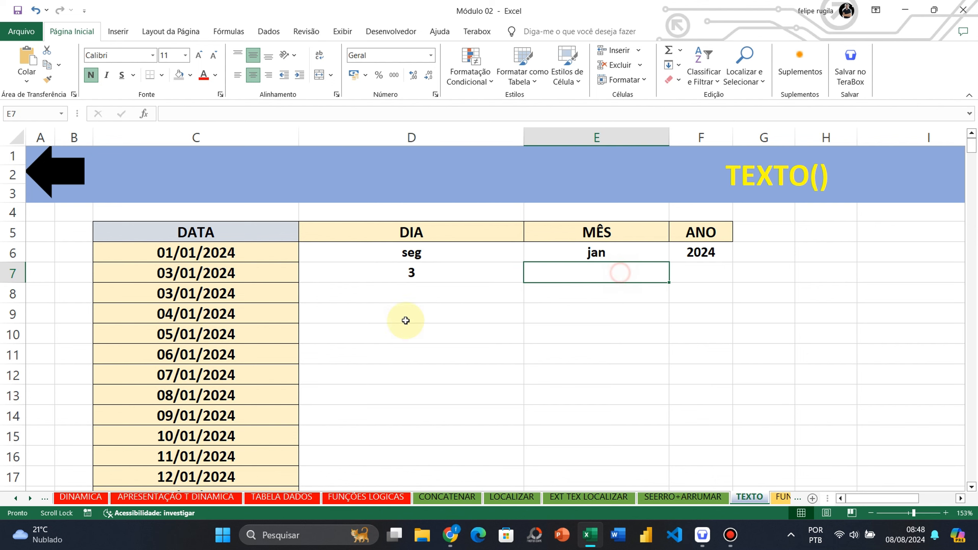
# - Set the date in cell C7 back to 02/01/2024
pyautogui.click(155, 275)
pyautogui.doubleClick(165, 279)
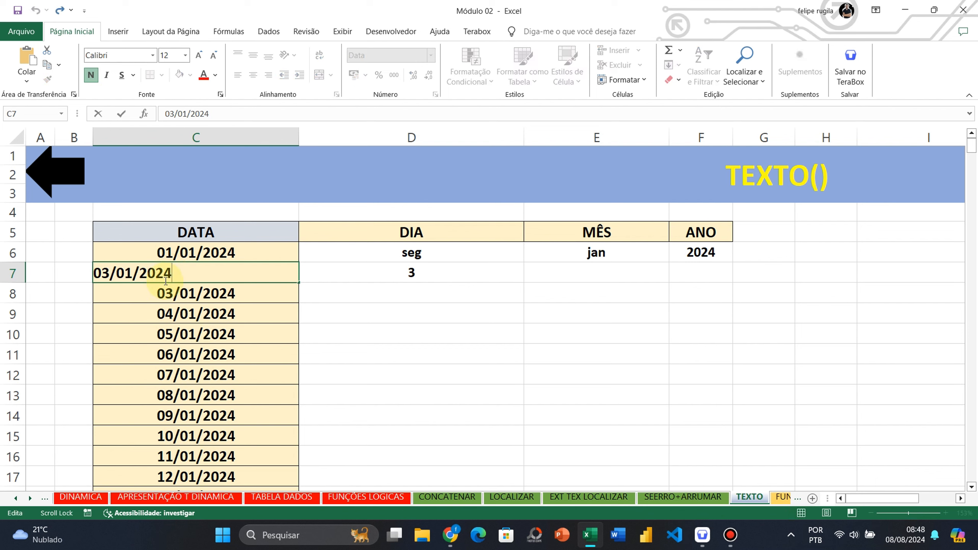
pyautogui.click(112, 271)
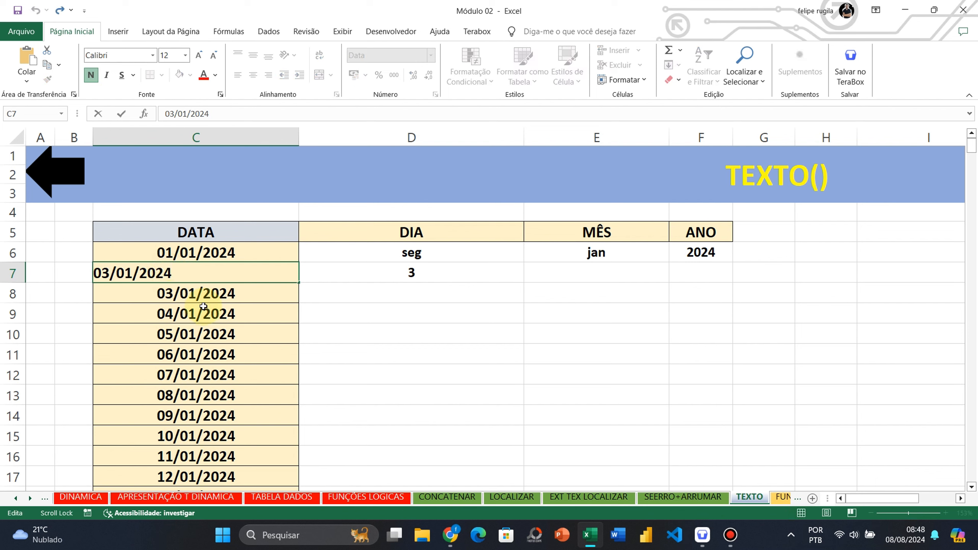
pyautogui.press('Return')
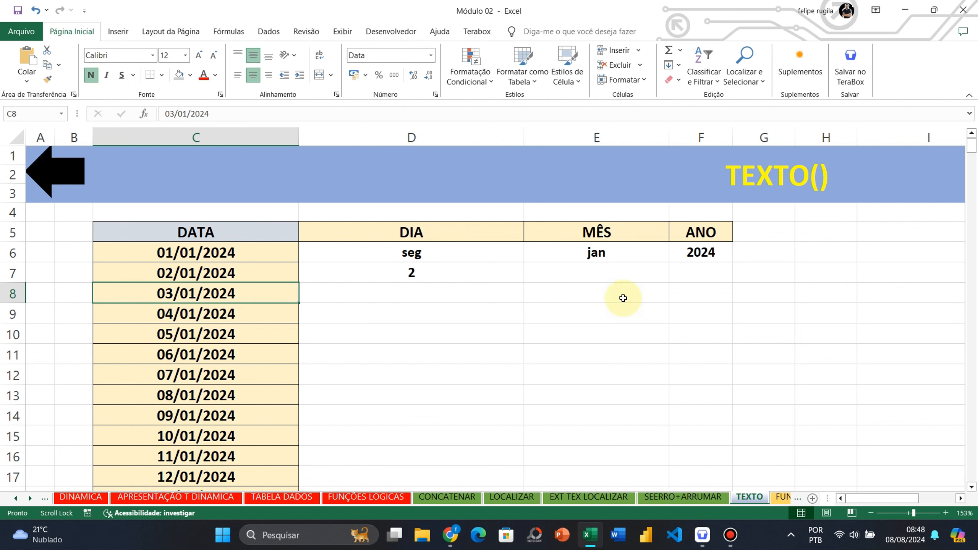
# - Enter the formula =MÊS(C7) in cell E7 to extract the month number from the second date
pyautogui.doubleClick(605, 275)
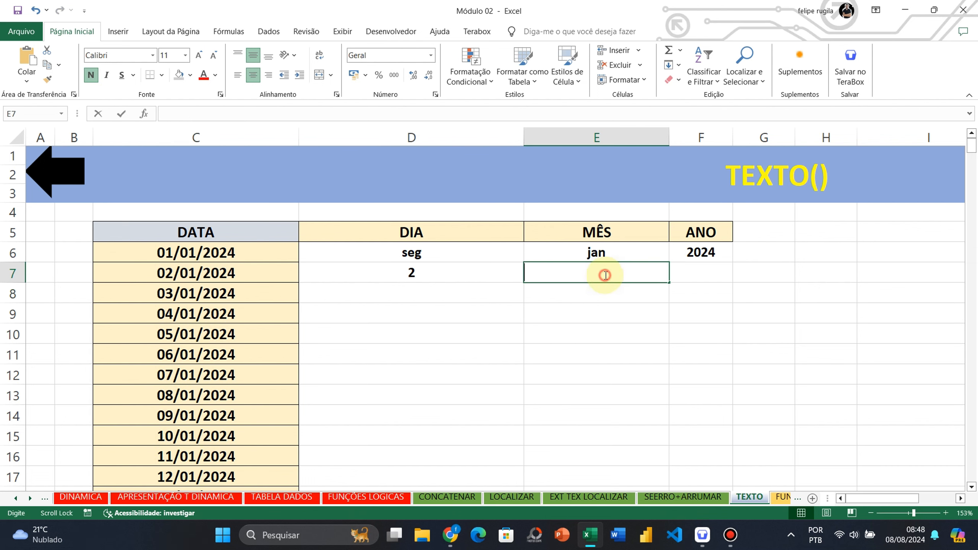
pyautogui.write('=M')
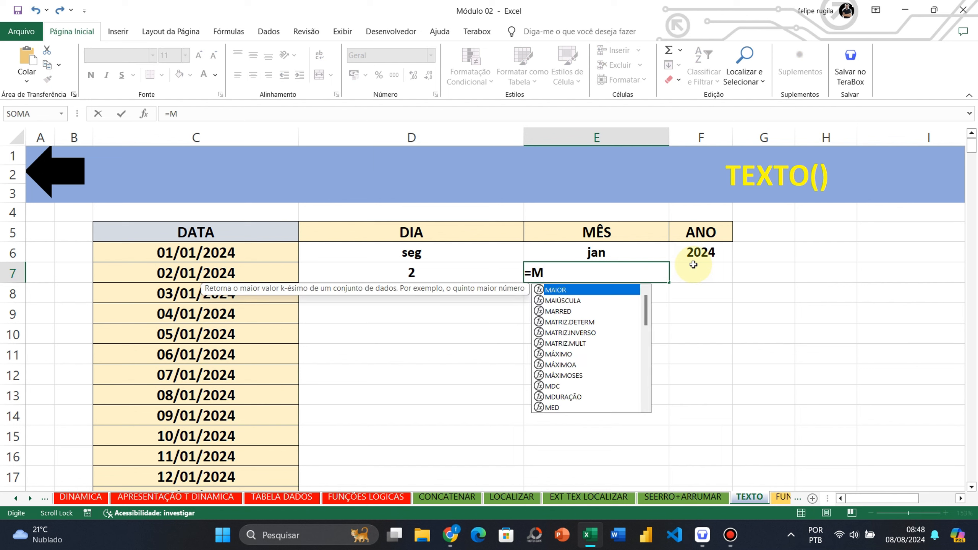
pyautogui.press('Escape')
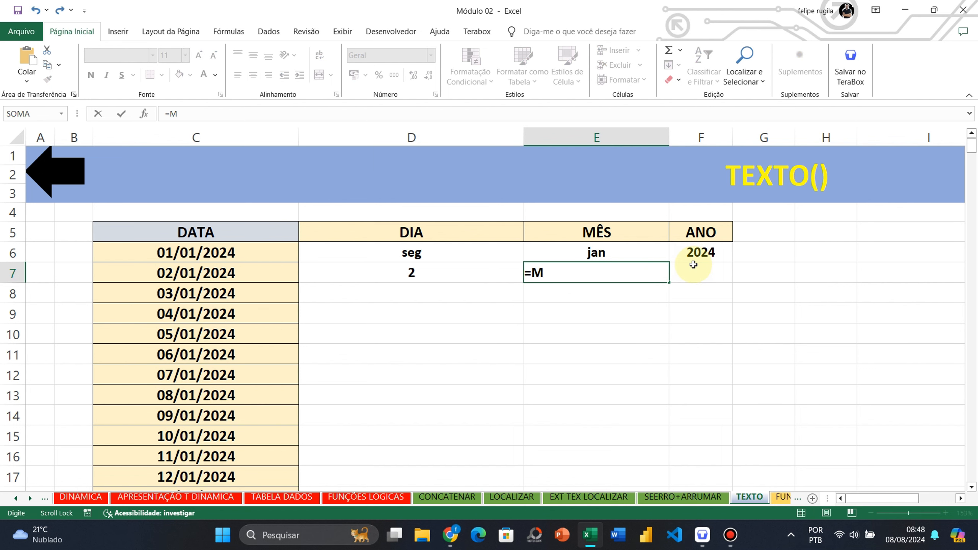
pyautogui.write('Ê')
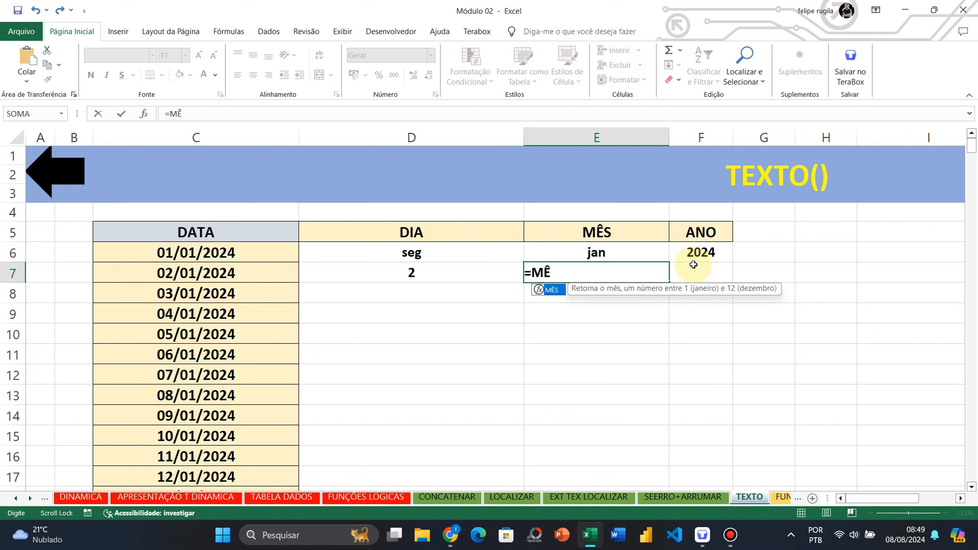
pyautogui.write('S')
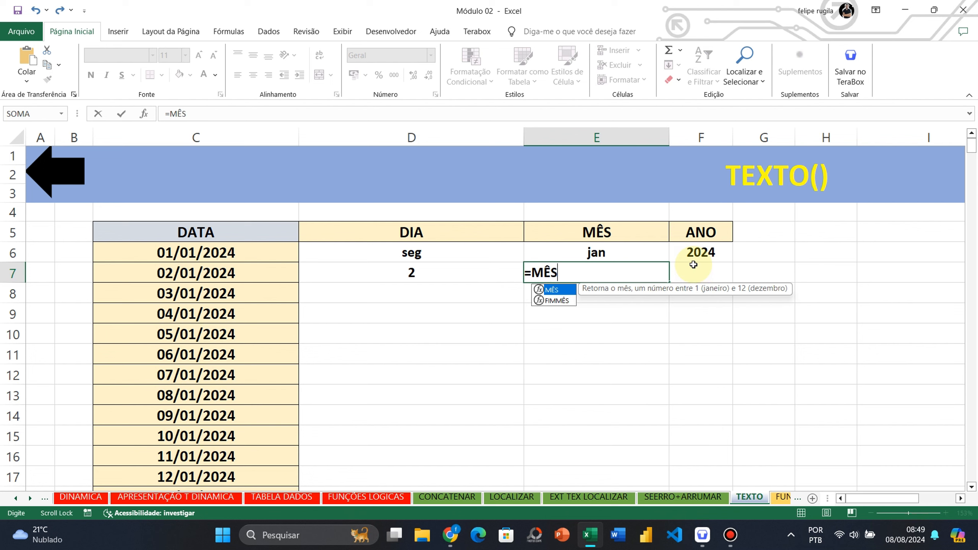
pyautogui.write('(')
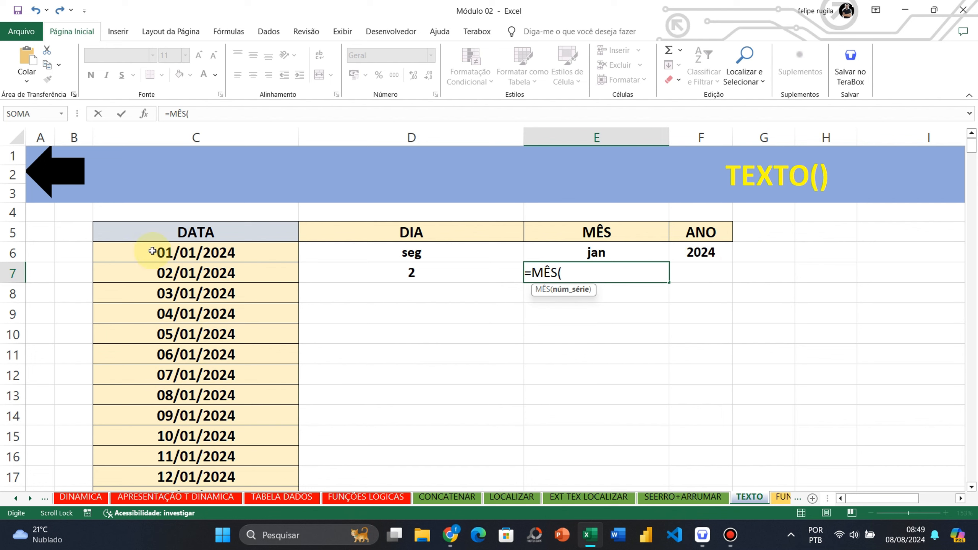
pyautogui.click(236, 273)
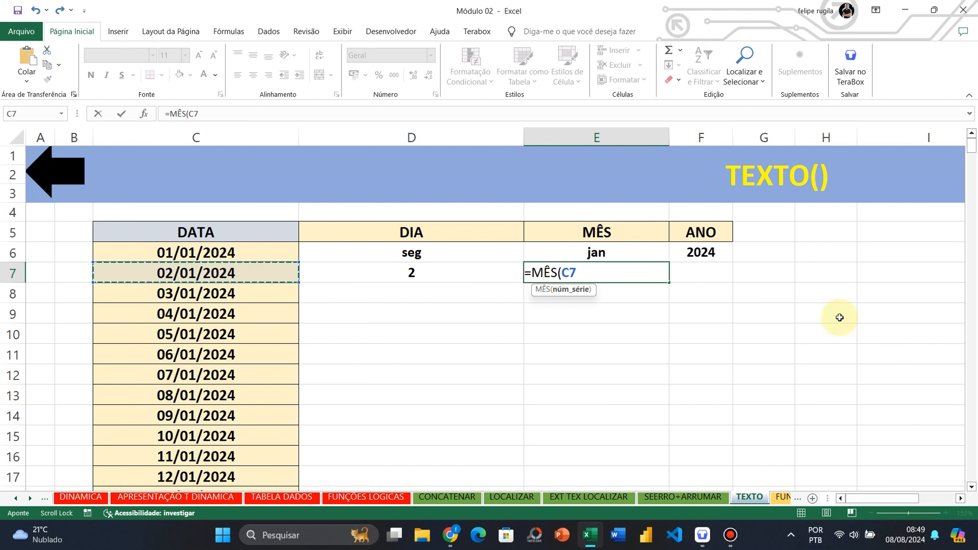
pyautogui.write(')')
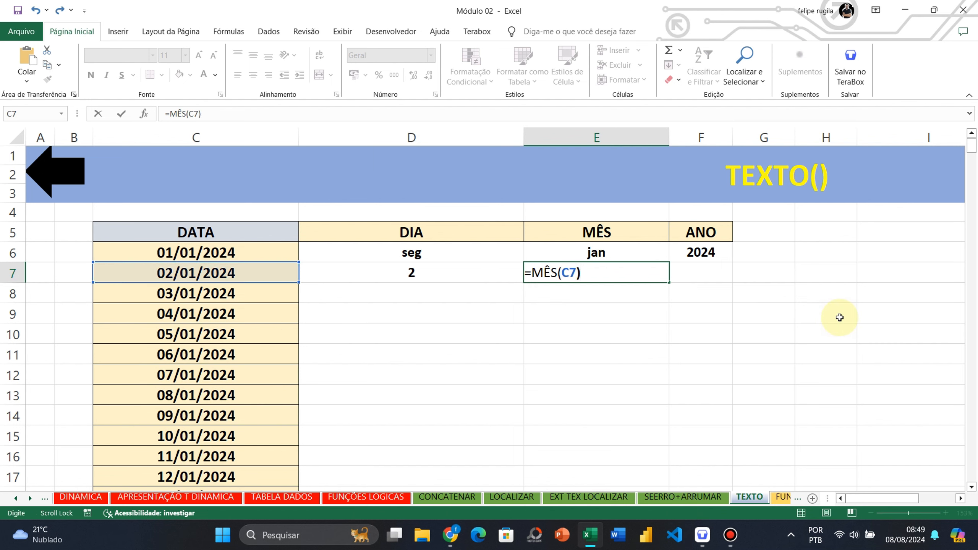
pyautogui.press('Return')
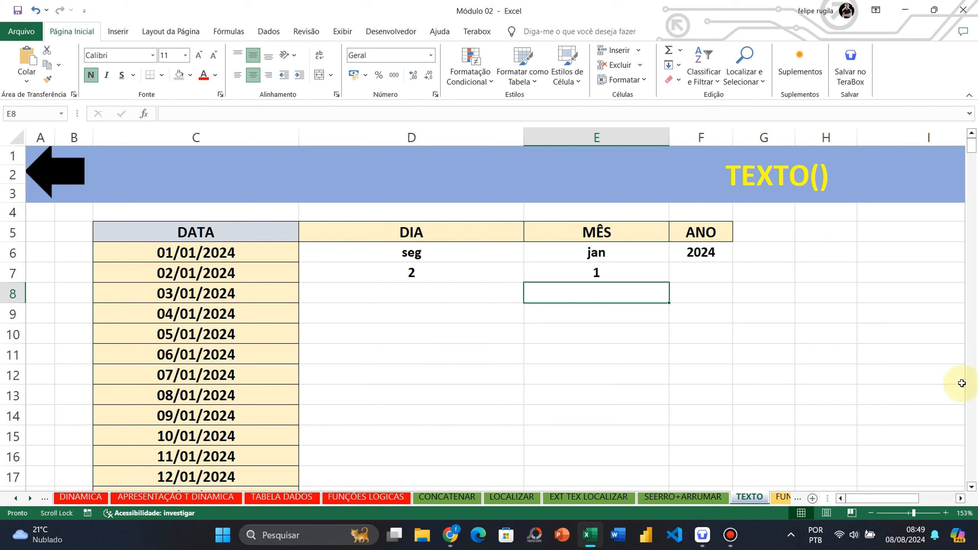
# - Enter the formula =ANO(C7) in cell F7 to extract the year from the second date
pyautogui.click(705, 277)
pyautogui.doubleClick(706, 278)
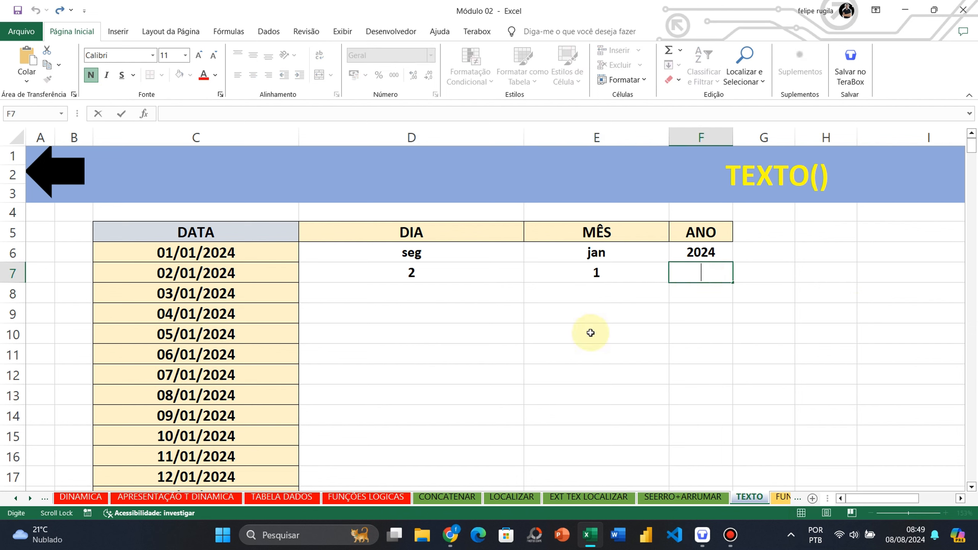
pyautogui.write('=ANO')
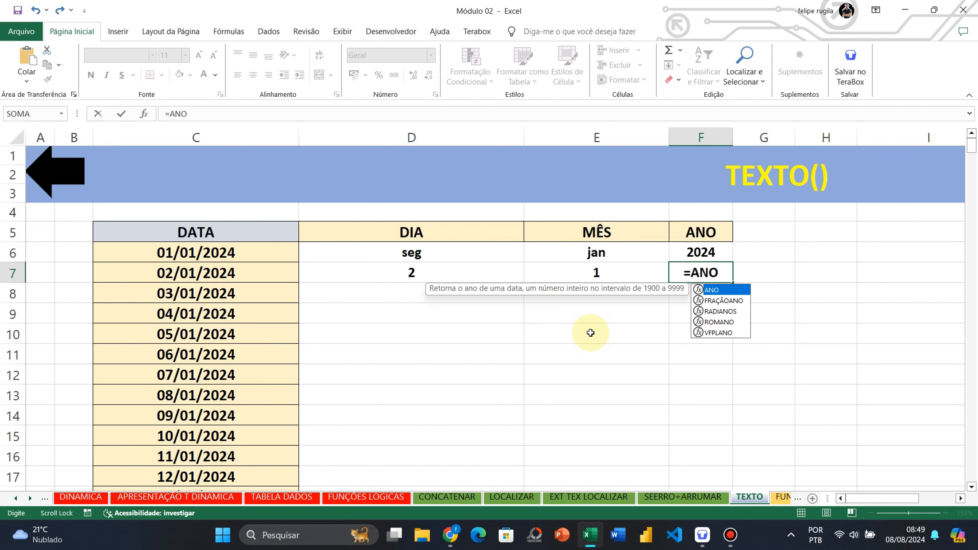
pyautogui.write('(')
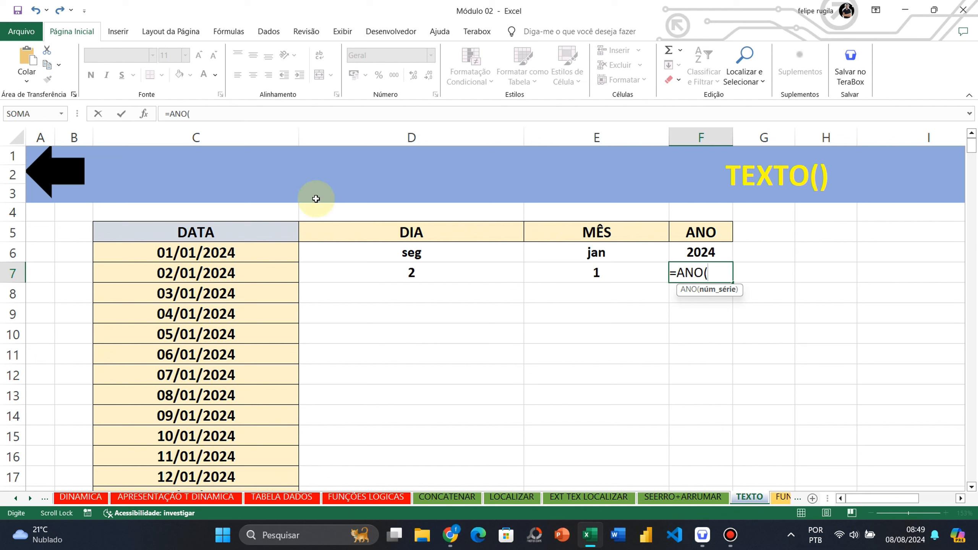
pyautogui.click(236, 283)
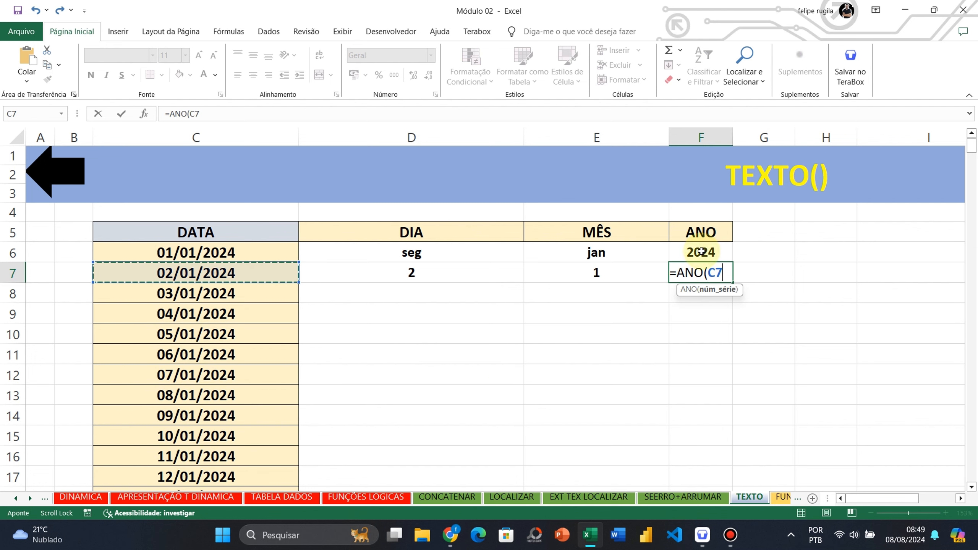
pyautogui.write(')')
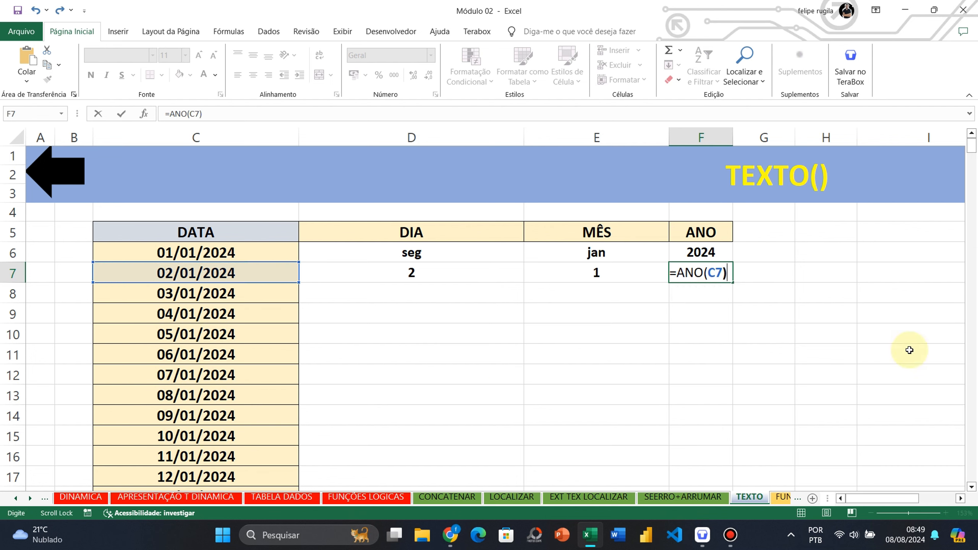
pyautogui.press('Return')
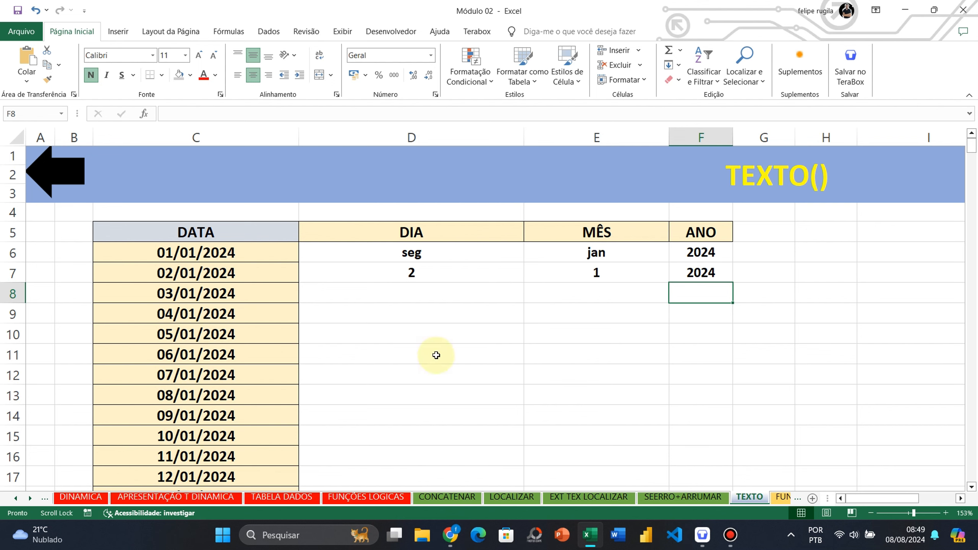
# - Try to enter the formula =TEXTO(C8"DDD") in cell D8 for the third date's abbreviated weekday
pyautogui.click(455, 292)
pyautogui.doubleClick(456, 292)
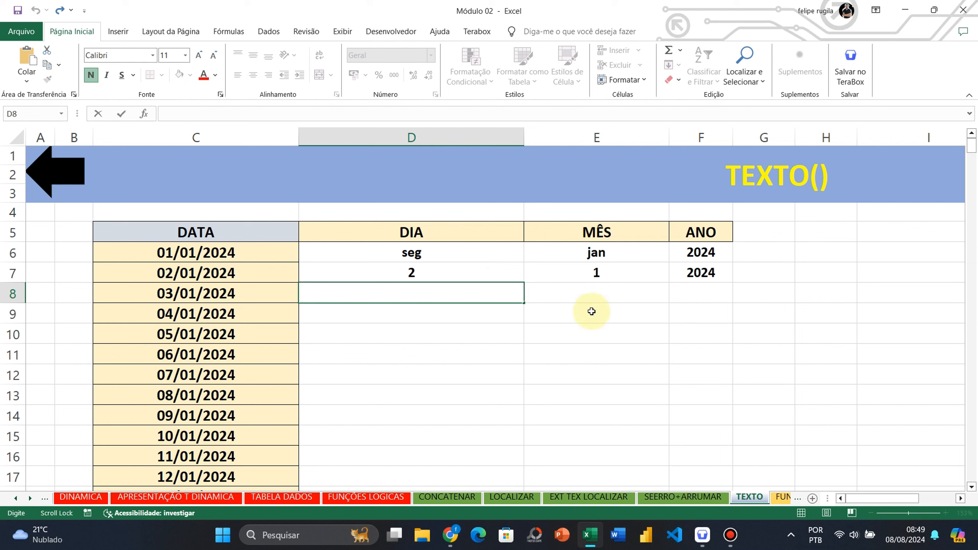
pyautogui.write('=TEX')
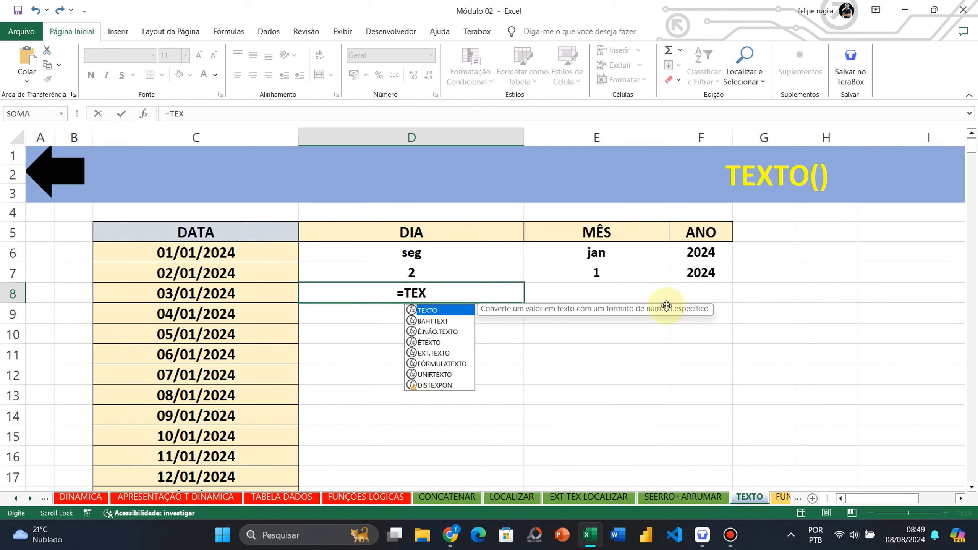
pyautogui.press('Tab')
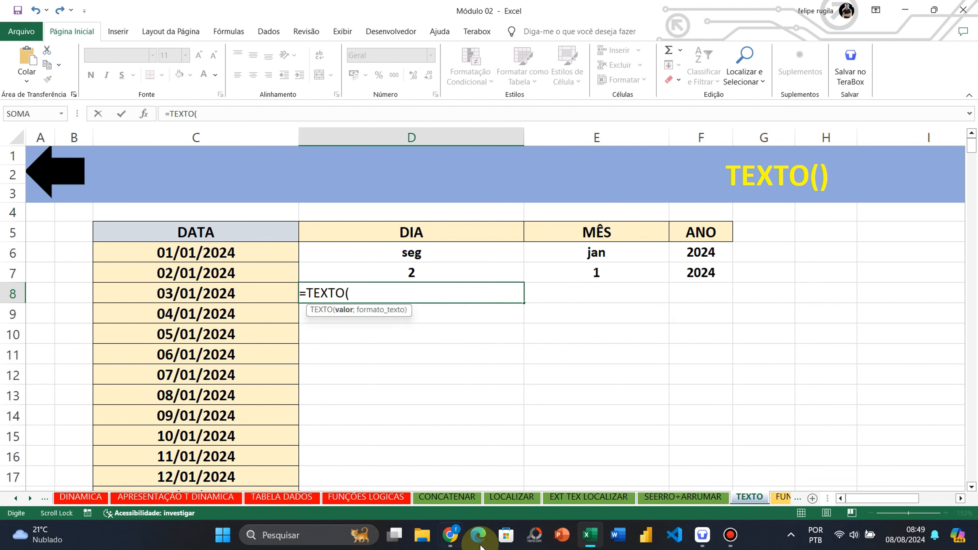
pyautogui.click(218, 291)
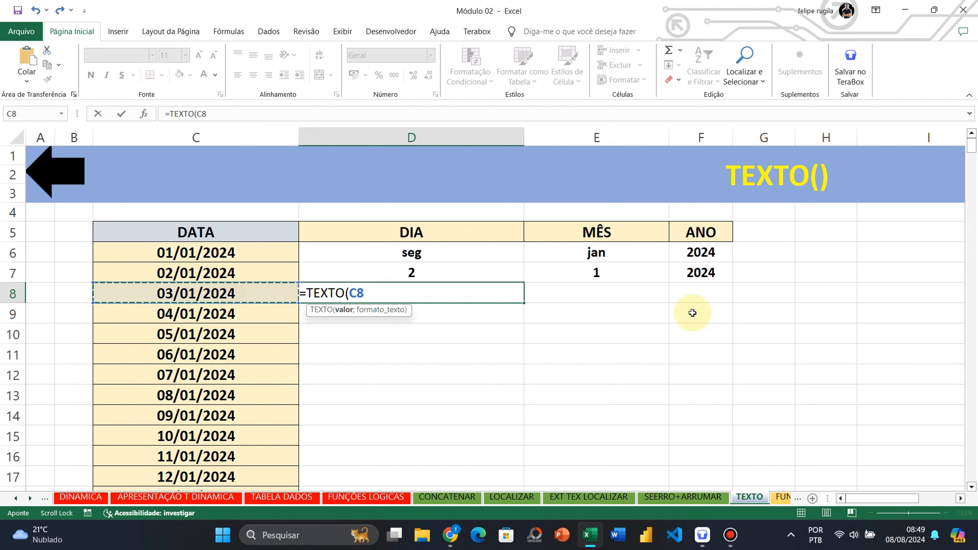
pyautogui.write('"')
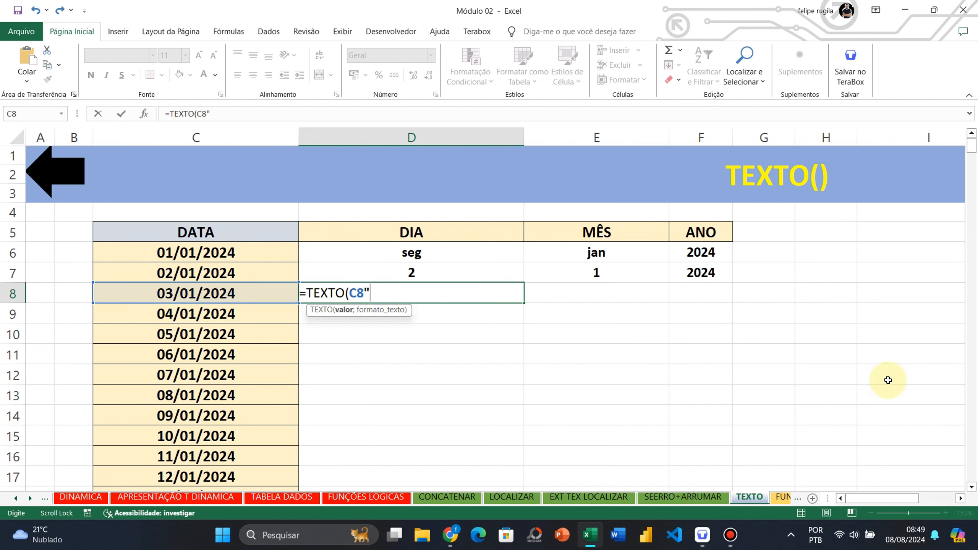
pyautogui.write('DDD"!')
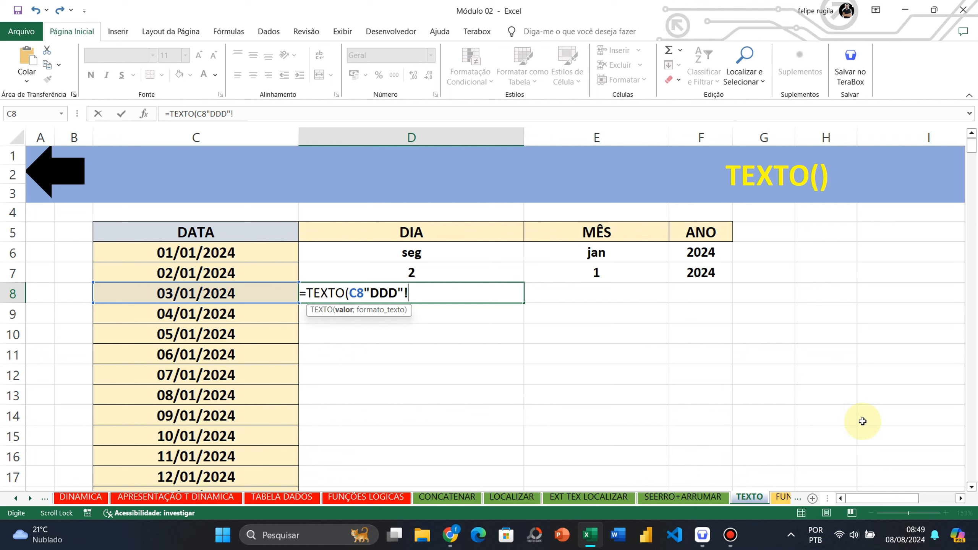
pyautogui.write(')')
pyautogui.press('BackSpace')
pyautogui.press('BackSpace')
pyautogui.write(')')
pyautogui.press('Return')
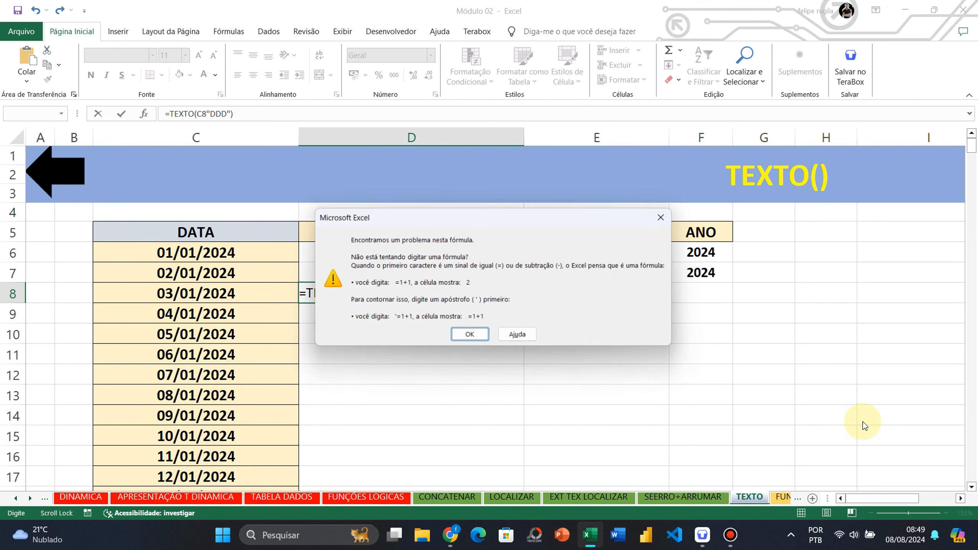
pyautogui.press('Return')
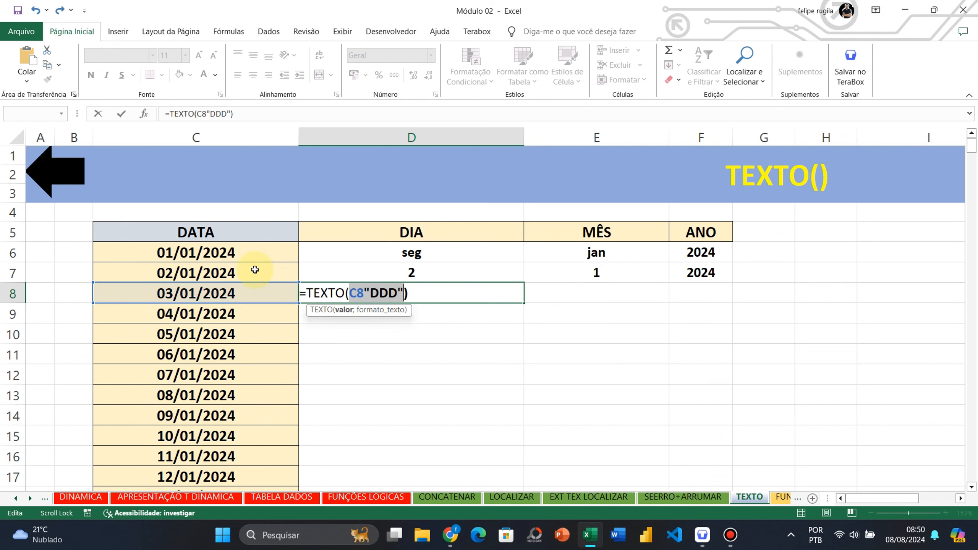
# - Correct the formula in cell D8 to =TEXTO(C8;"DDD"), with a semicolon between the date reference and the format
pyautogui.click(367, 293)
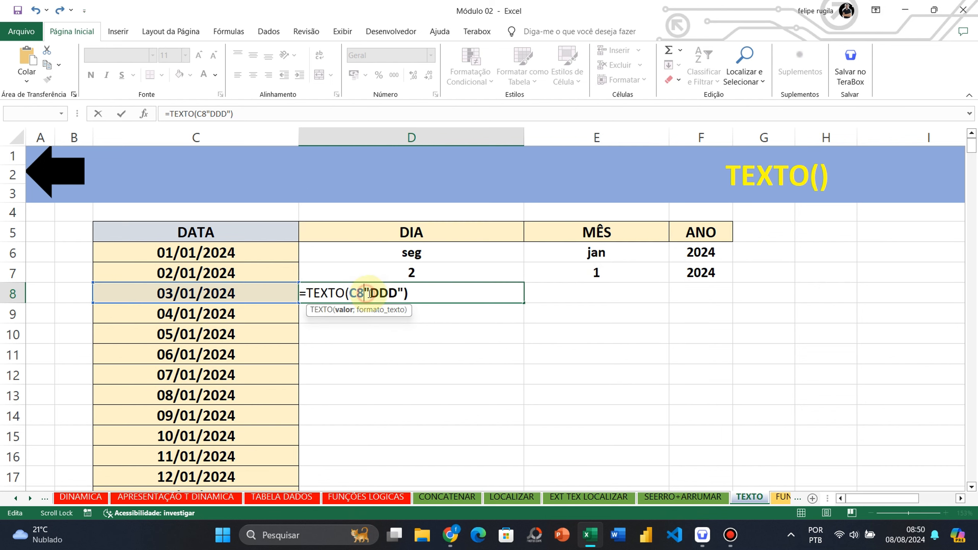
pyautogui.click(410, 294)
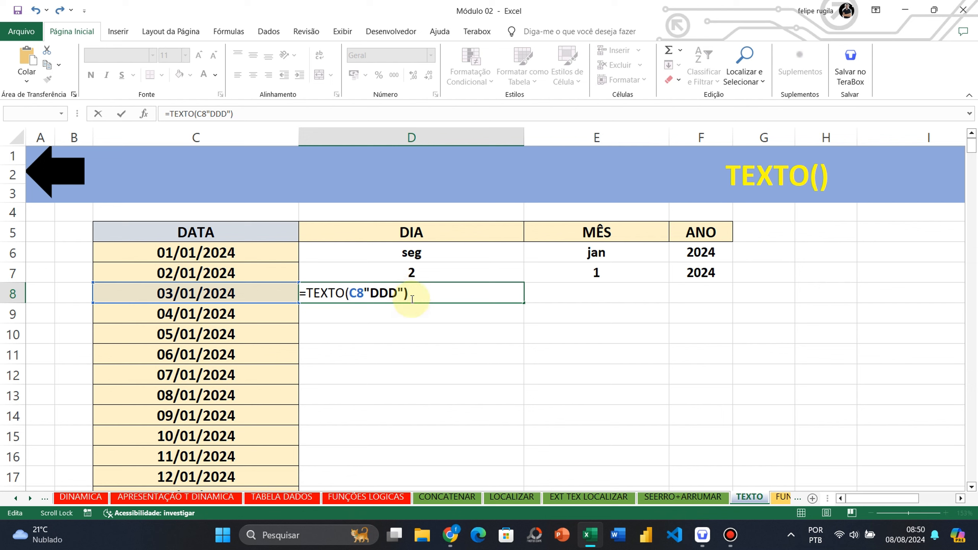
pyautogui.press('BackSpace')
pyautogui.press('BackSpace')
pyautogui.press('BackSpace')
pyautogui.press('BackSpace')
pyautogui.press('BackSpace')
pyautogui.press('BackSpace')
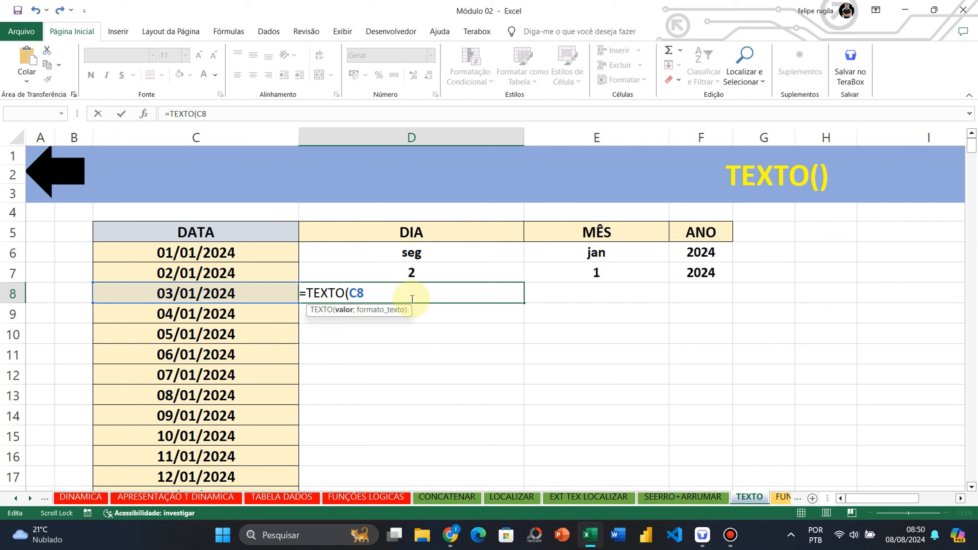
pyautogui.press('BackSpace')
pyautogui.press('BackSpace')
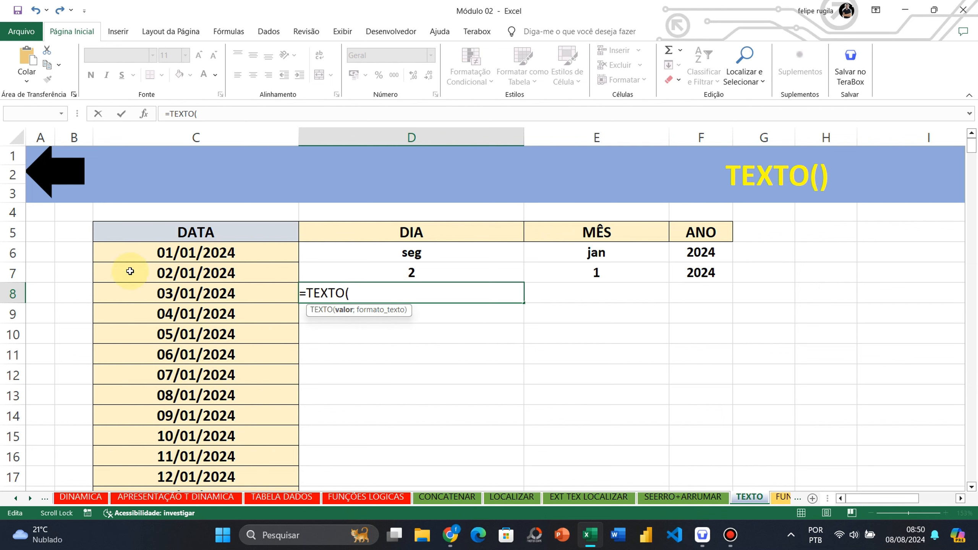
pyautogui.click(197, 292)
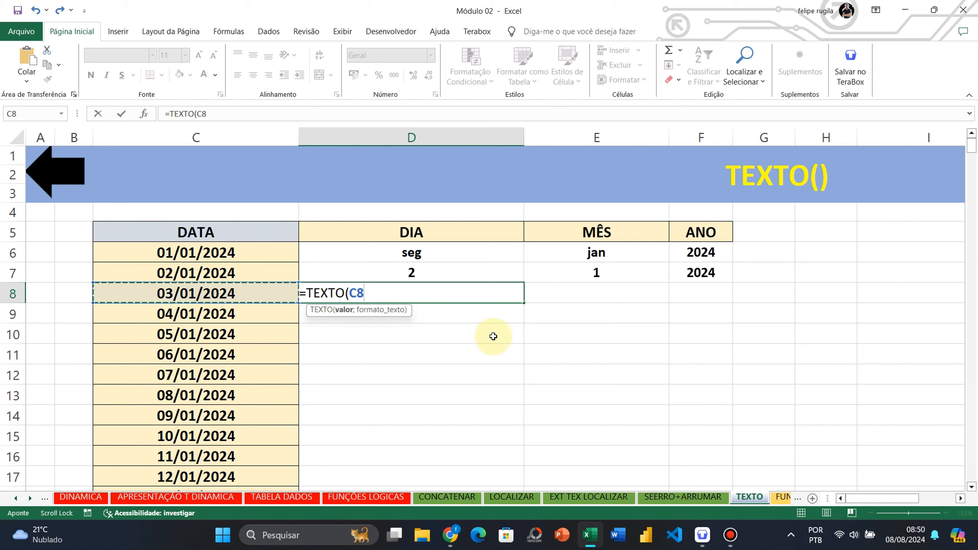
pyautogui.write('"')
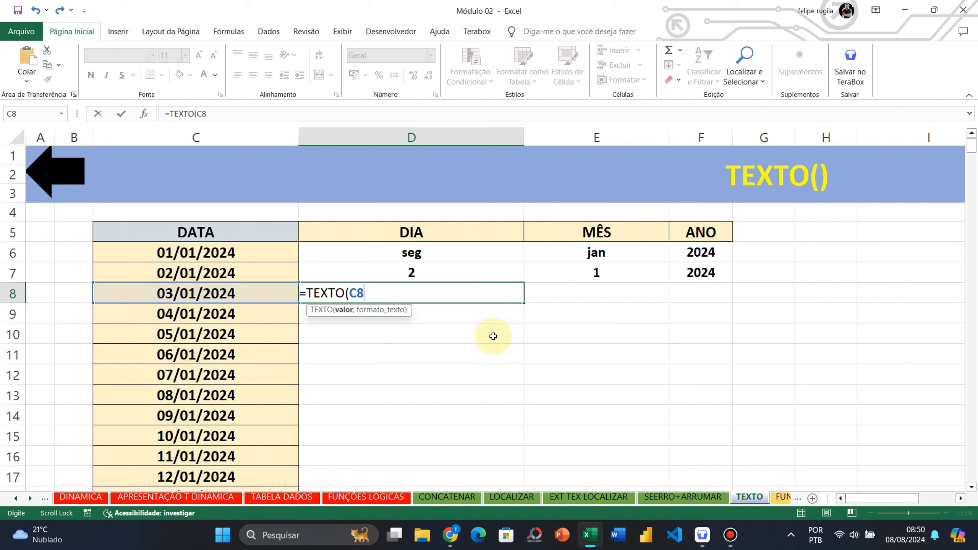
pyautogui.write(';"')
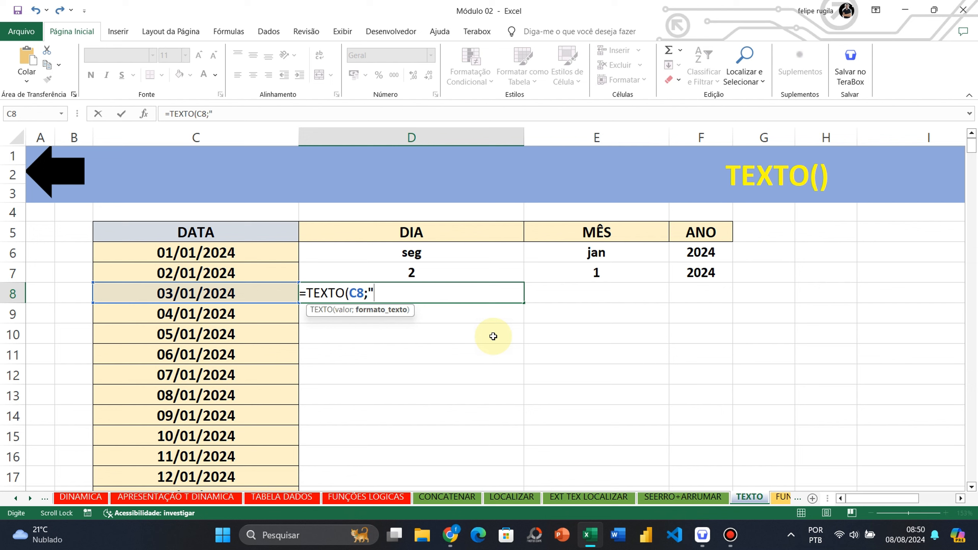
pyautogui.write('DDD")')
pyautogui.press('Return')
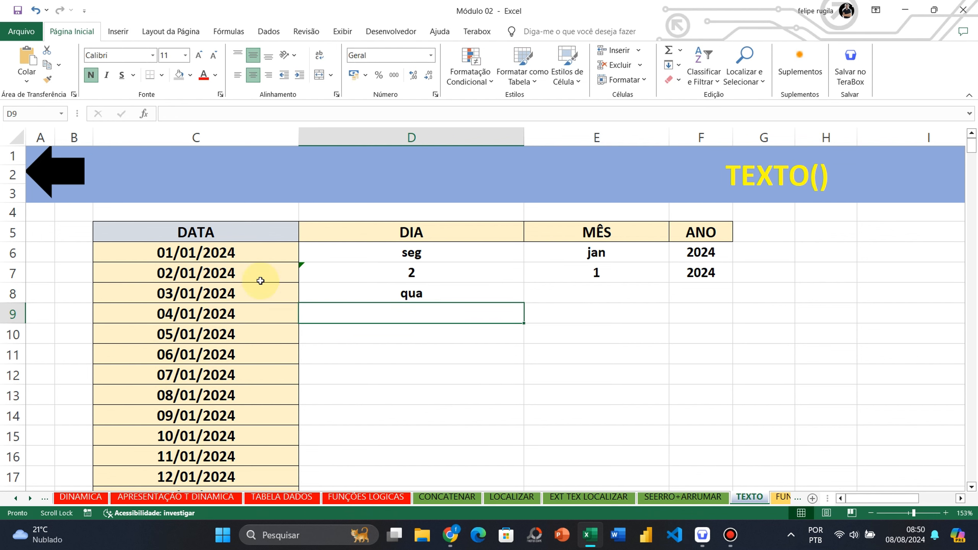
pyautogui.click(235, 317)
pyautogui.click(255, 291)
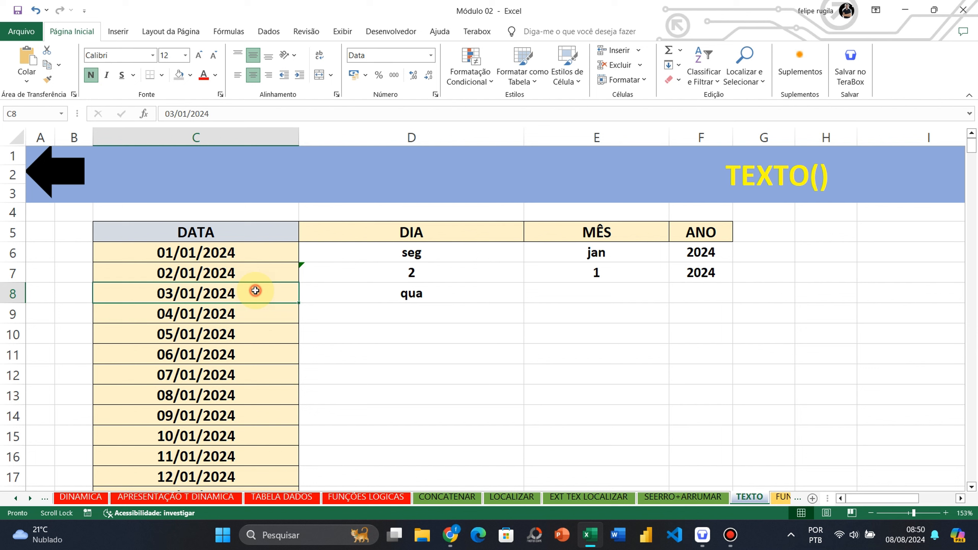
pyautogui.click(491, 291)
# - Enter the formula =TEXTO(C8;"MMM") in cell E8 to extract the abbreviated month name from the third date
pyautogui.doubleClick(647, 293)
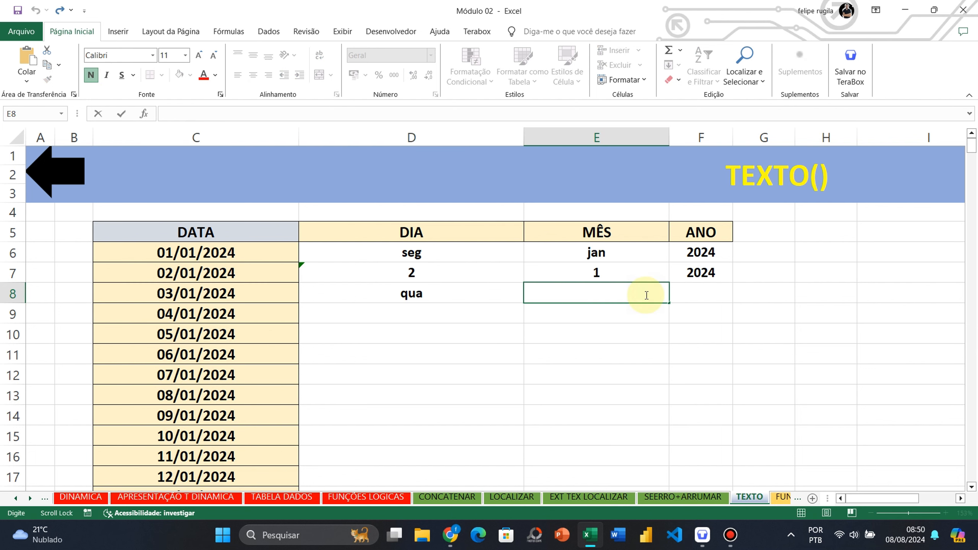
pyautogui.write('=TEXTO(')
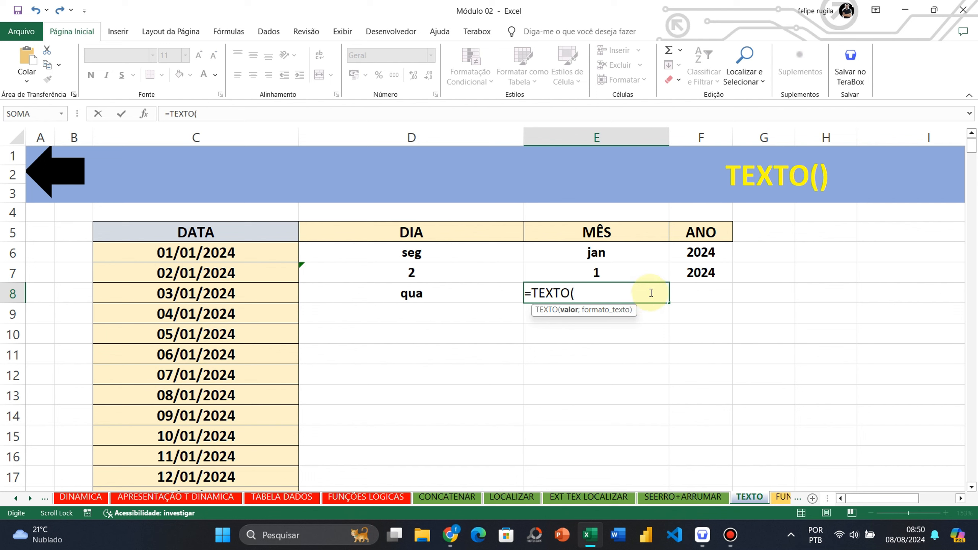
pyautogui.click(193, 289)
pyautogui.write(';')
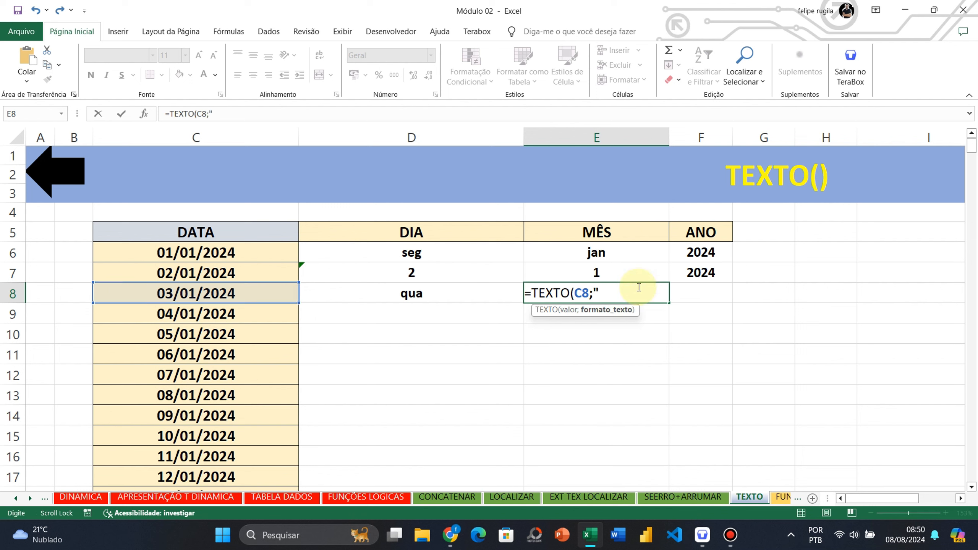
pyautogui.write('MMM')
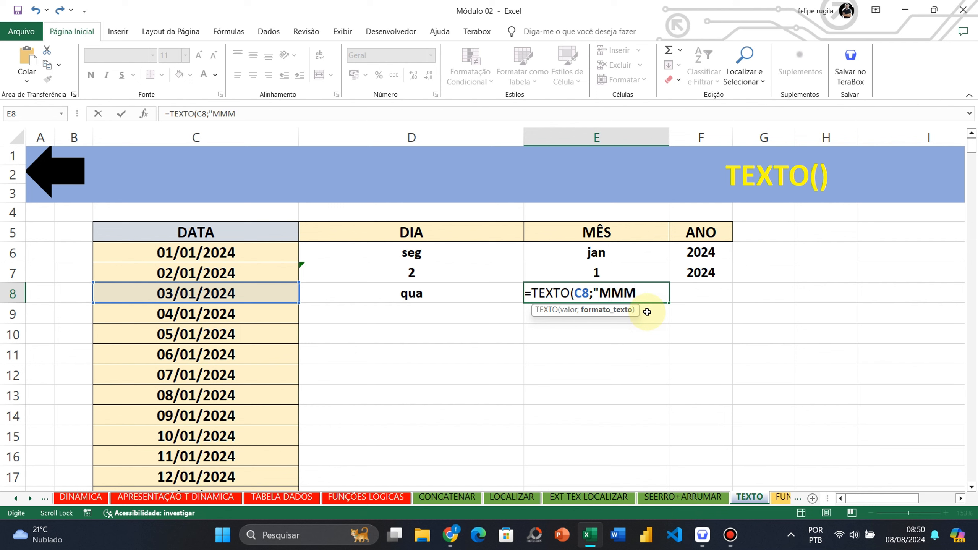
pyautogui.write('")')
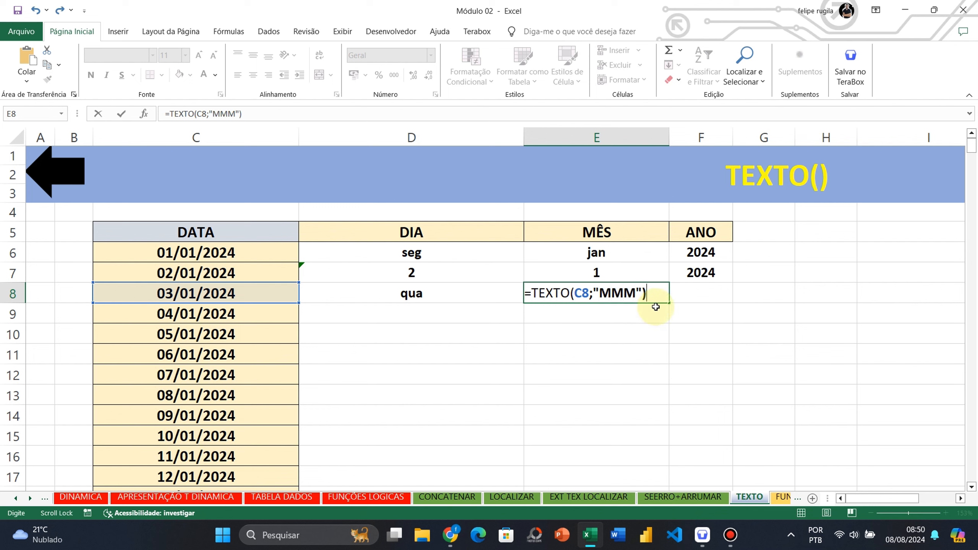
pyautogui.press('Return')
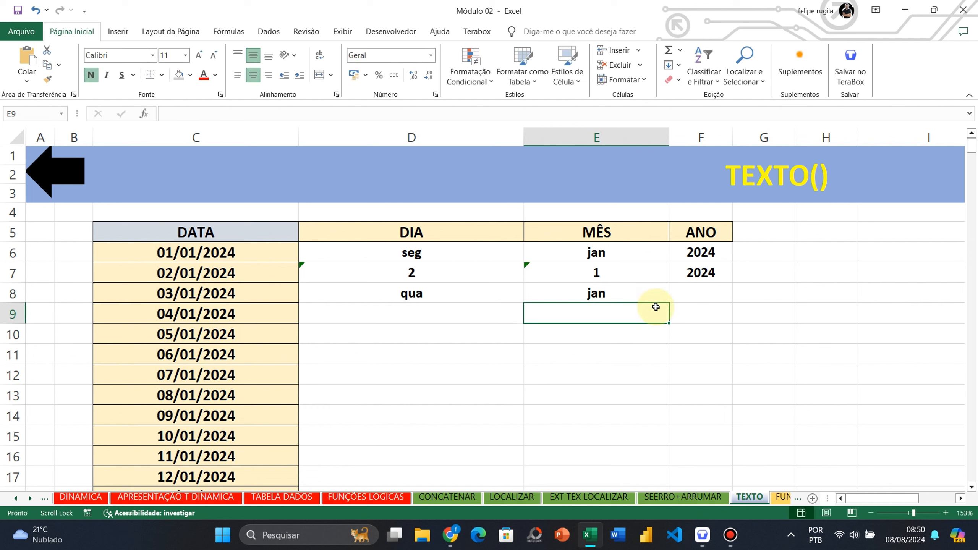
# - Enter the formula =TEXTO(C8;"AAAA") in cell F8 to extract the four-digit year from the third date
pyautogui.click(718, 293)
pyautogui.press('F2')
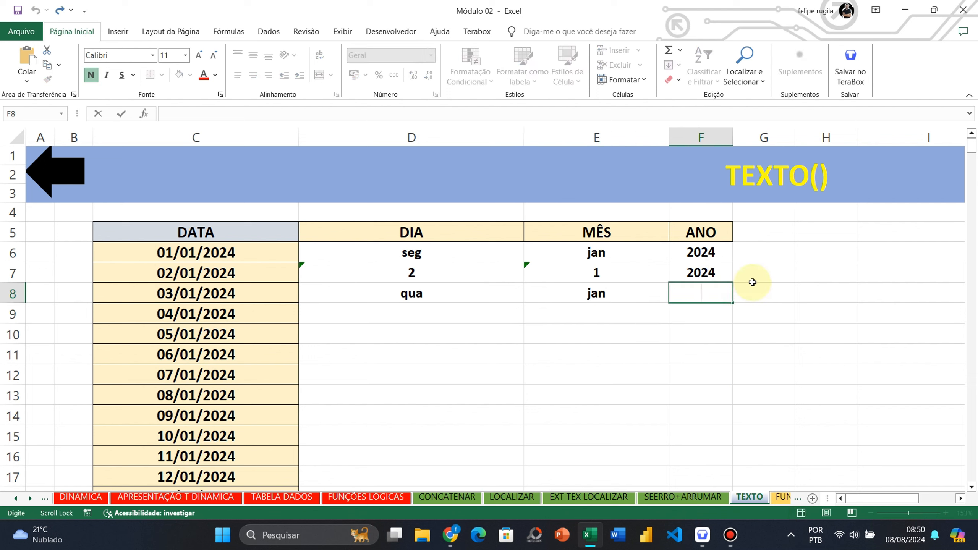
pyautogui.write('=TE')
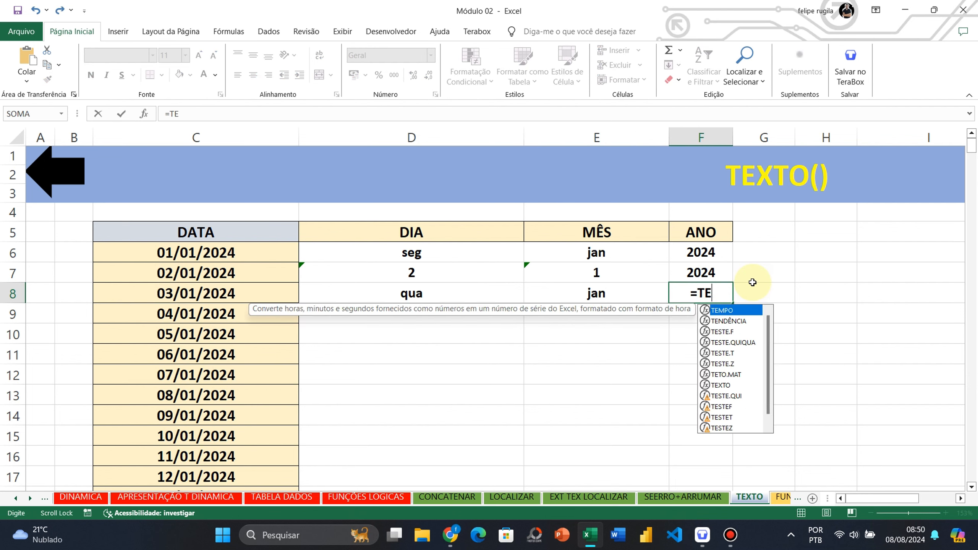
pyautogui.write('XT')
pyautogui.press('Tab')
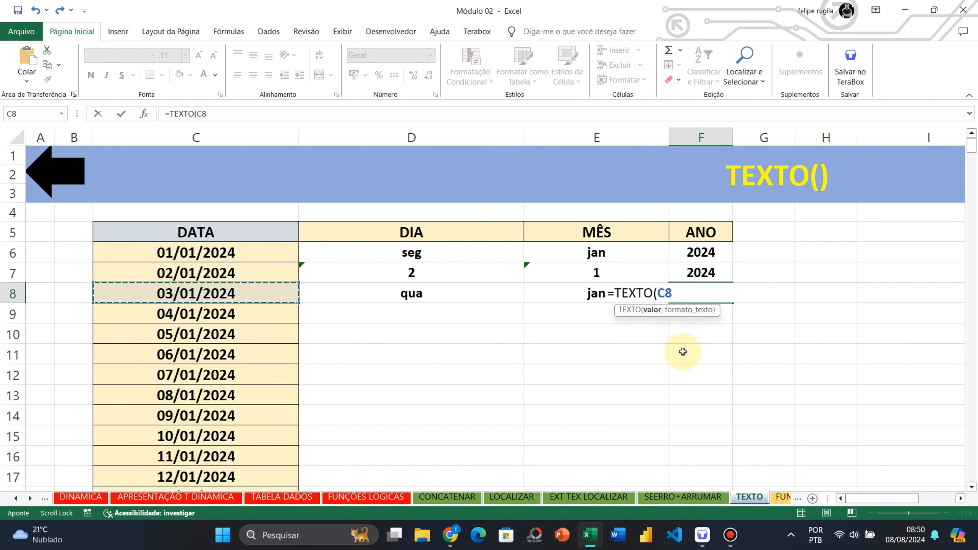
pyautogui.write(';"AAAA')
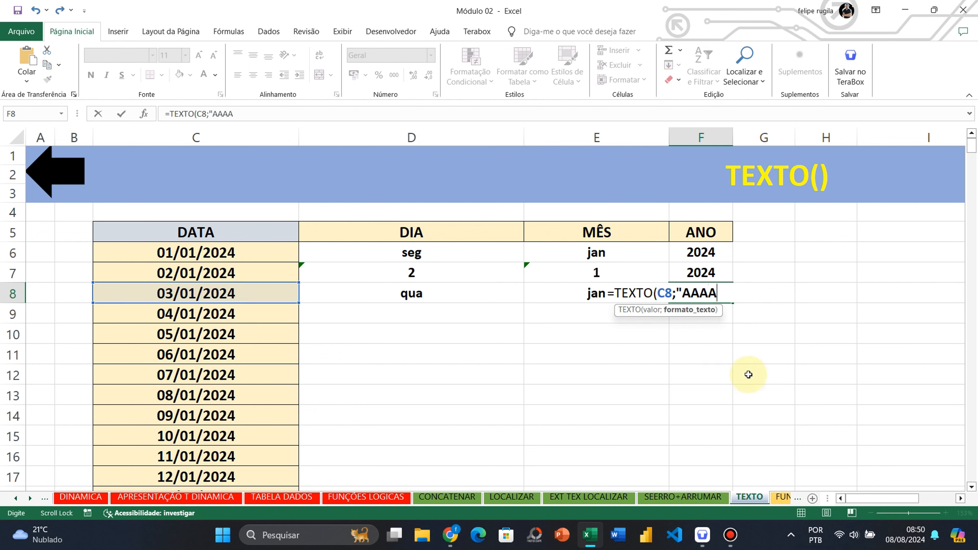
pyautogui.write('")')
pyautogui.press('Return')
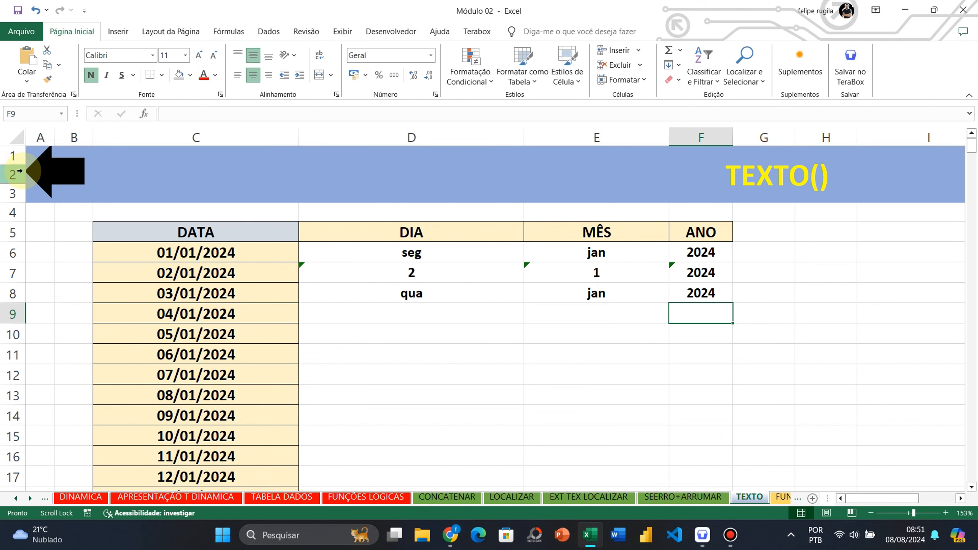
# - Return from the TEXTO sheet to the FUNÇÕES LOGICAS index sheet
pyautogui.click(83, 170)
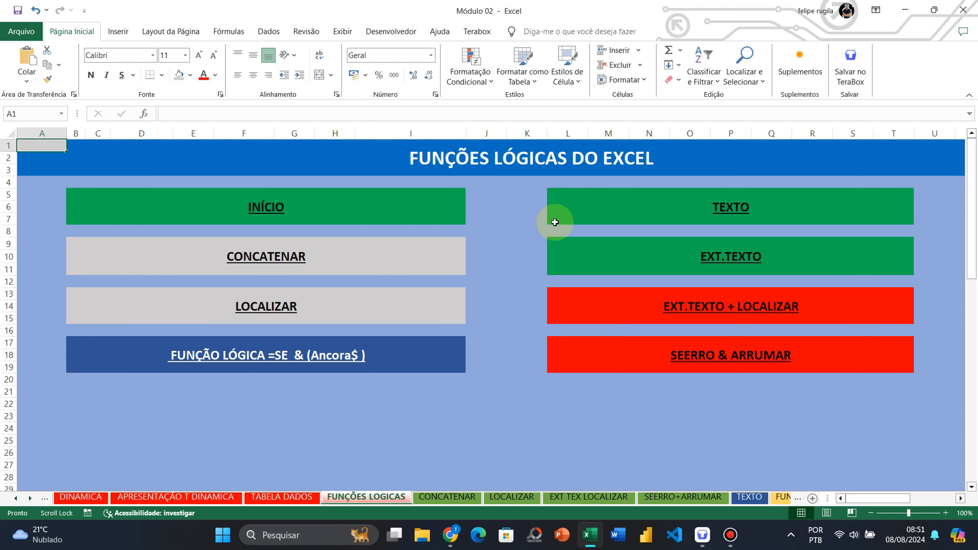
# - Fill the TEXTO block on the index sheet with the same grey as the CONCATENAR and LOCALIZAR blocks
pyautogui.click(560, 203)
pyautogui.click(178, 75)
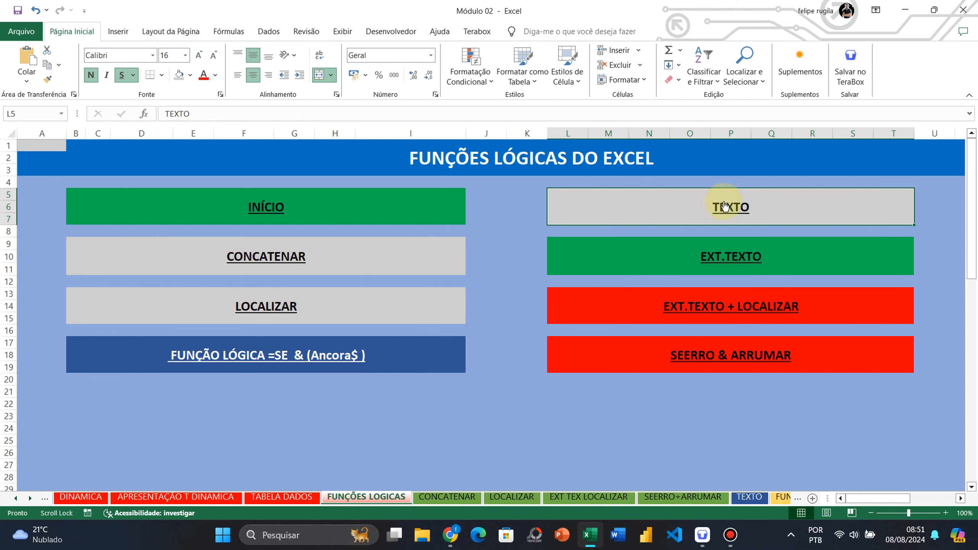
# - Open the EXT.TEXTO sheet from the index, examine its CPF table and the empty result columns, and return to the index
pyautogui.click(751, 258)
pyautogui.moveTo(175, 195); pyautogui.dragTo(644, 285)
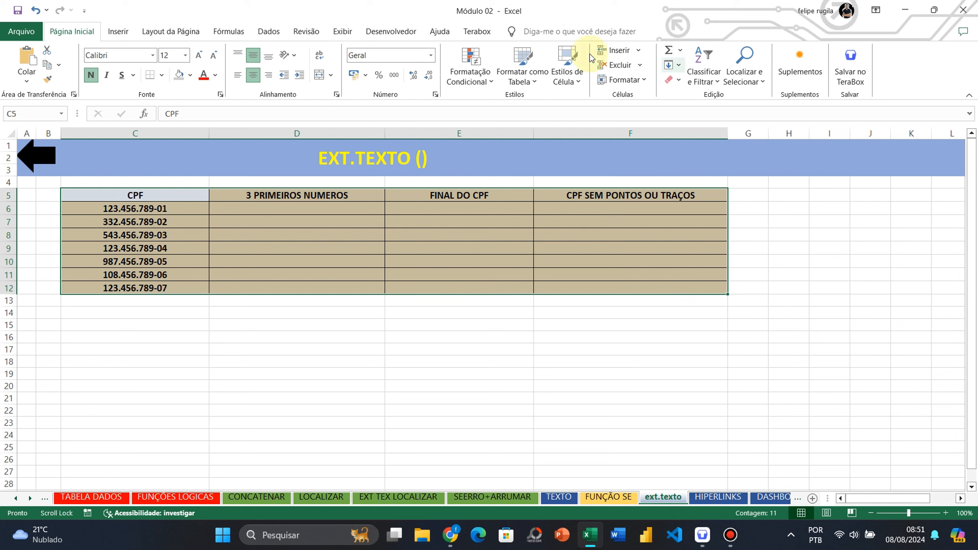
pyautogui.click(113, 226)
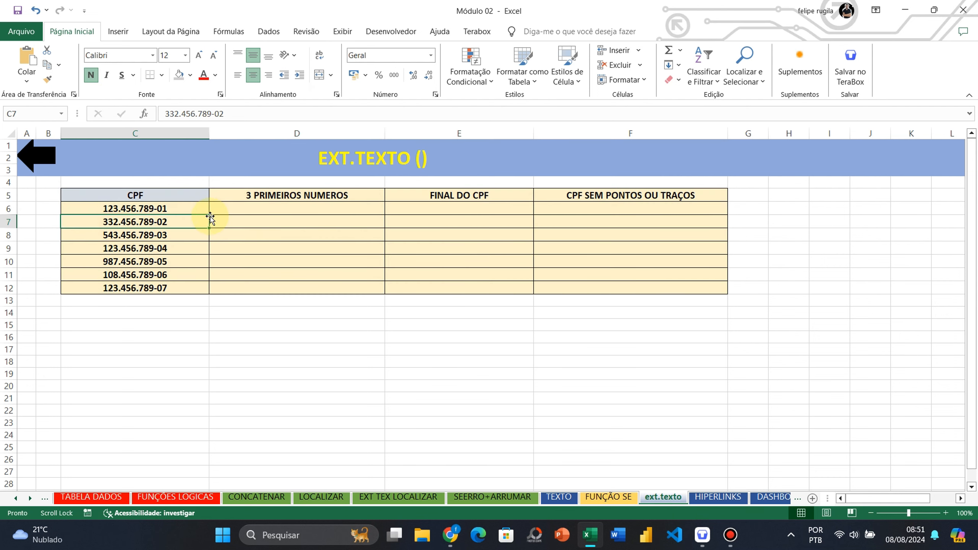
pyautogui.click(396, 245)
pyautogui.click(156, 234)
pyautogui.click(313, 245)
pyautogui.click(539, 246)
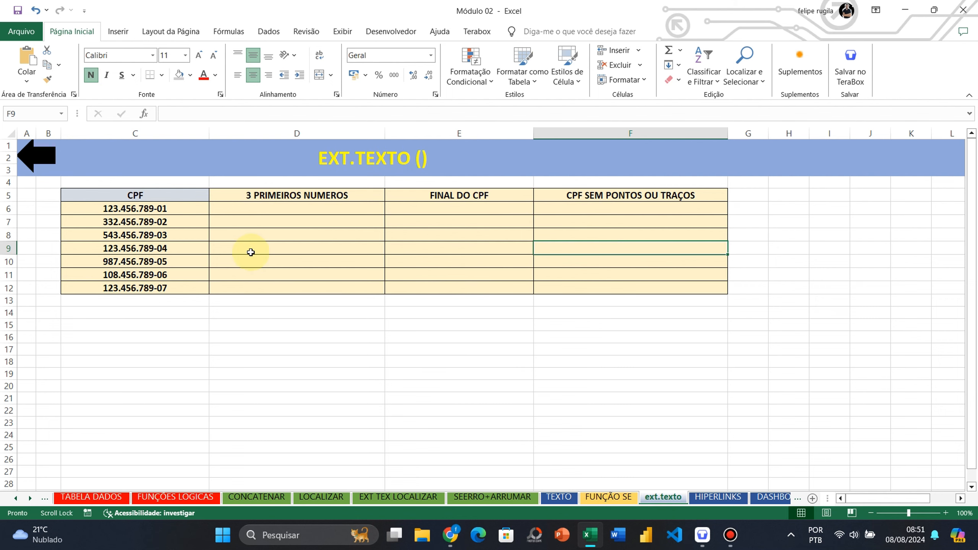
pyautogui.click(33, 154)
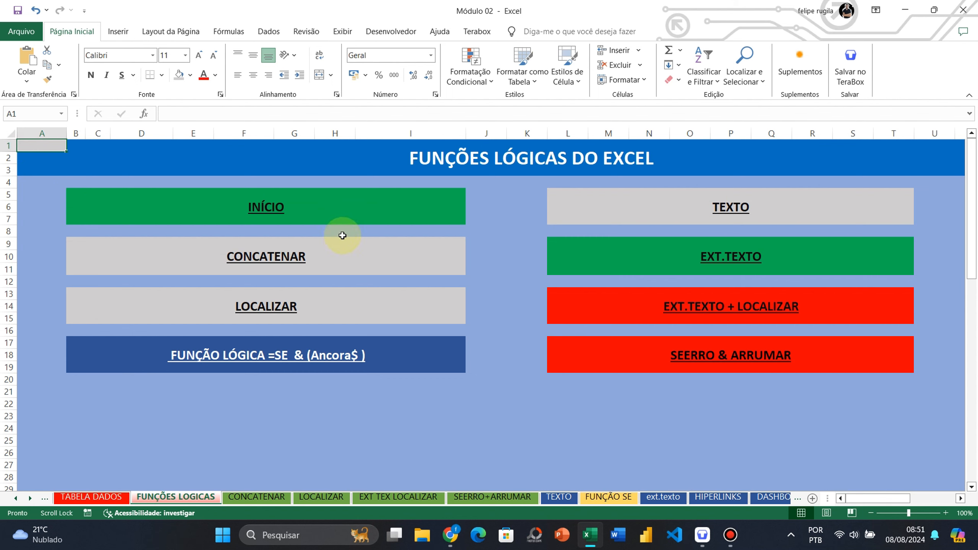
# - Go from the index through the CONCATENAR, LOCALIZAR and EXT.TEXTO + LOCALIZAR sheets to view their exercise tables
pyautogui.click(268, 258)
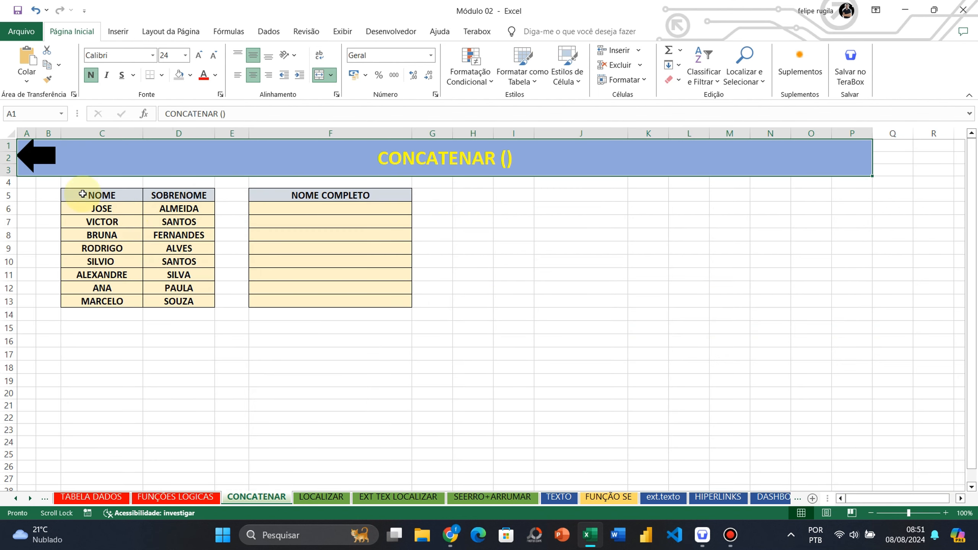
pyautogui.click(35, 156)
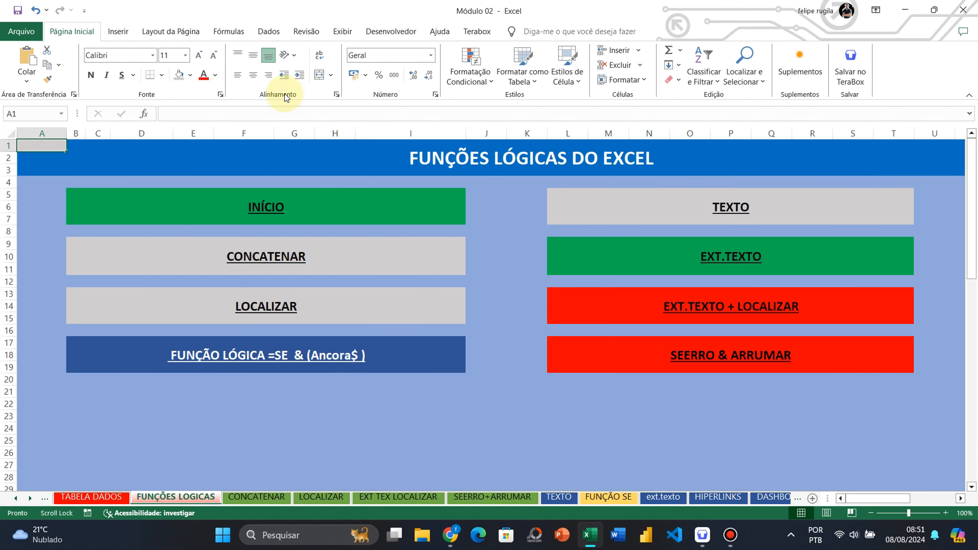
pyautogui.click(672, 251)
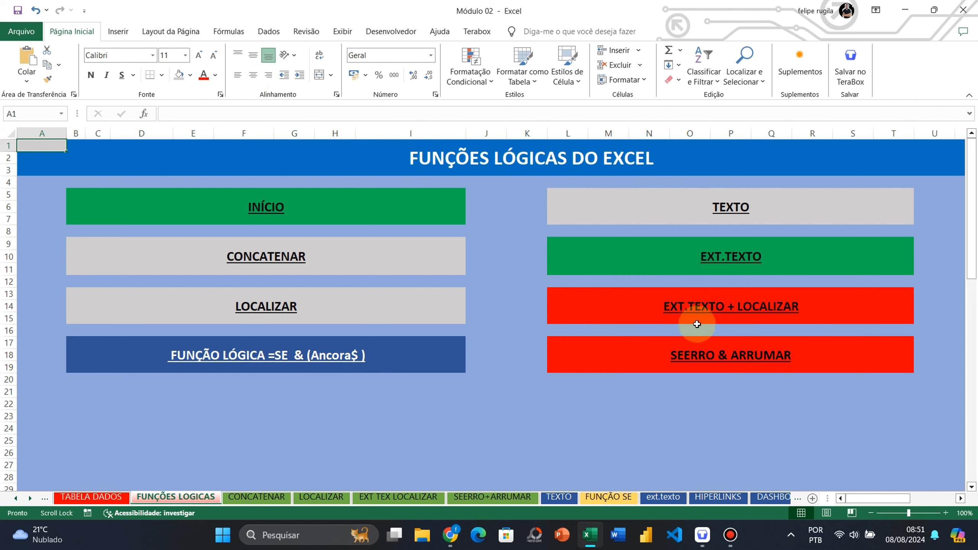
pyautogui.click(264, 306)
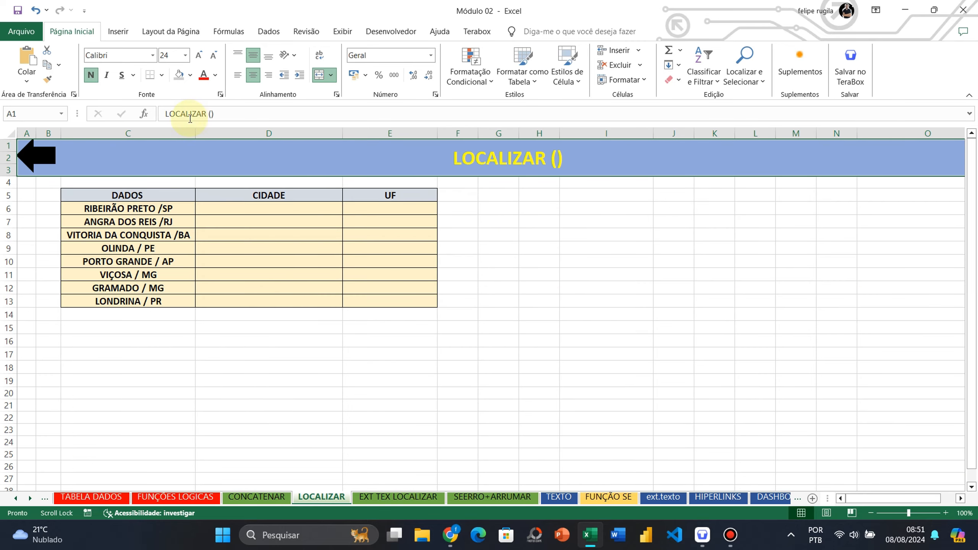
pyautogui.click(52, 154)
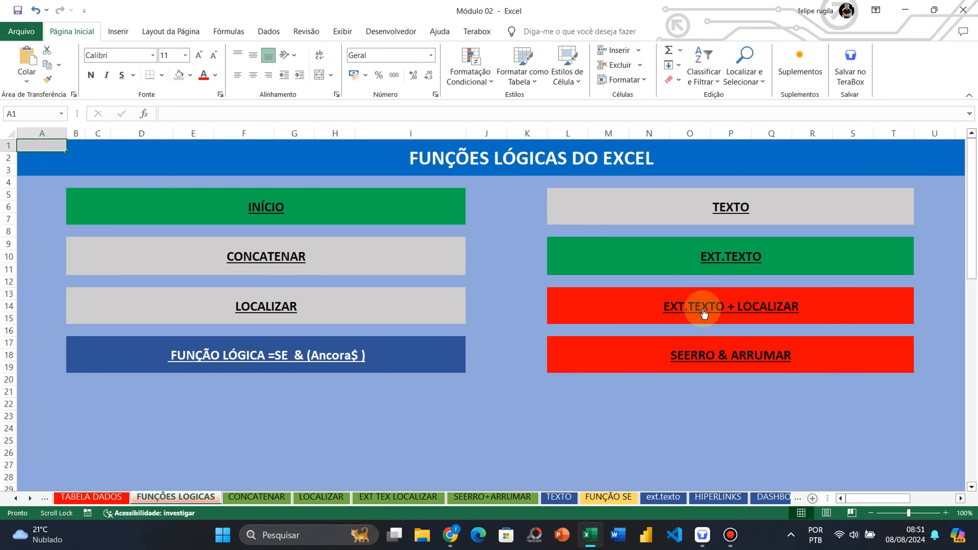
pyautogui.click(724, 307)
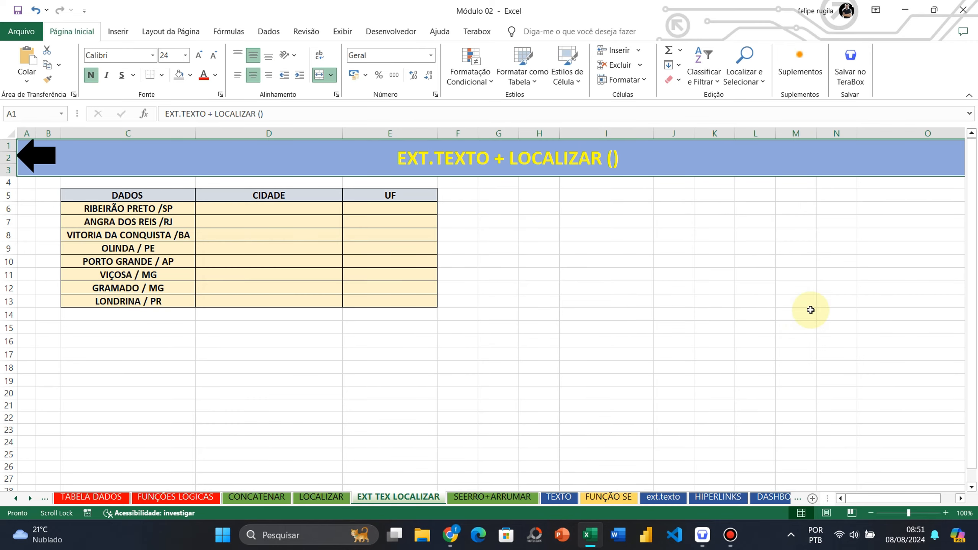